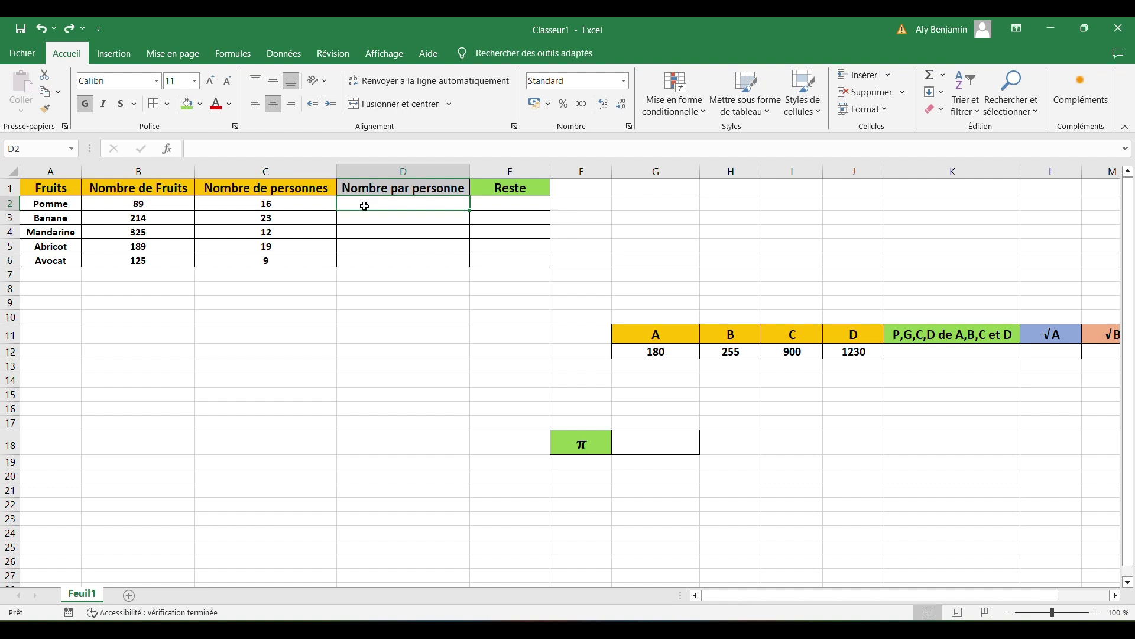
- Divide the Pomme fruit count by its number of people in D2 with the formula =B2/C2
text(=)
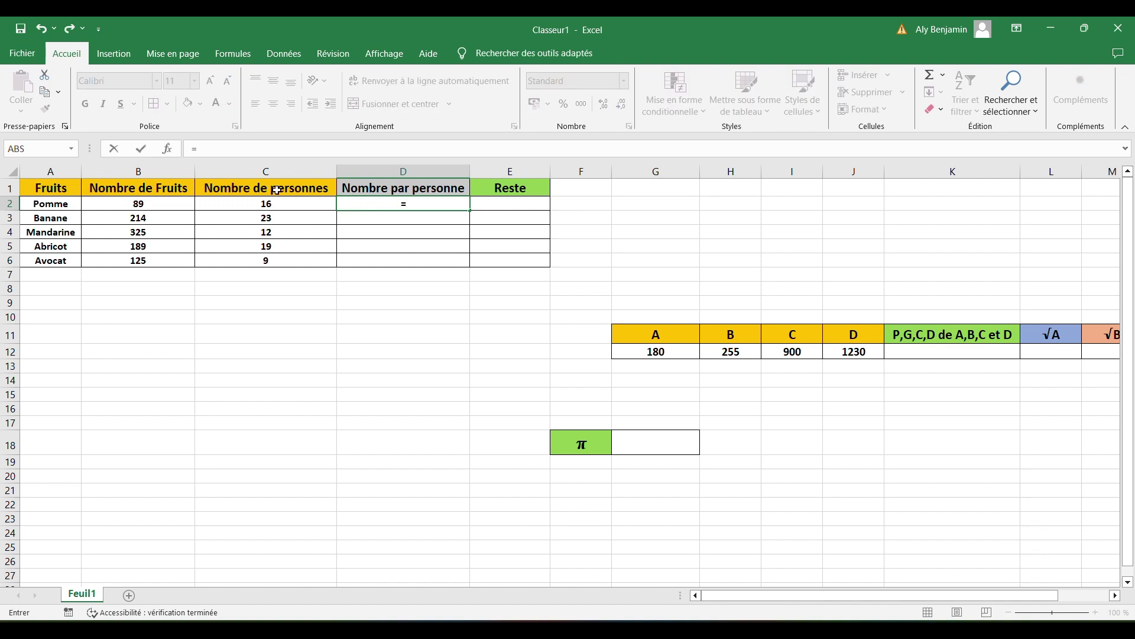
click(175, 211)
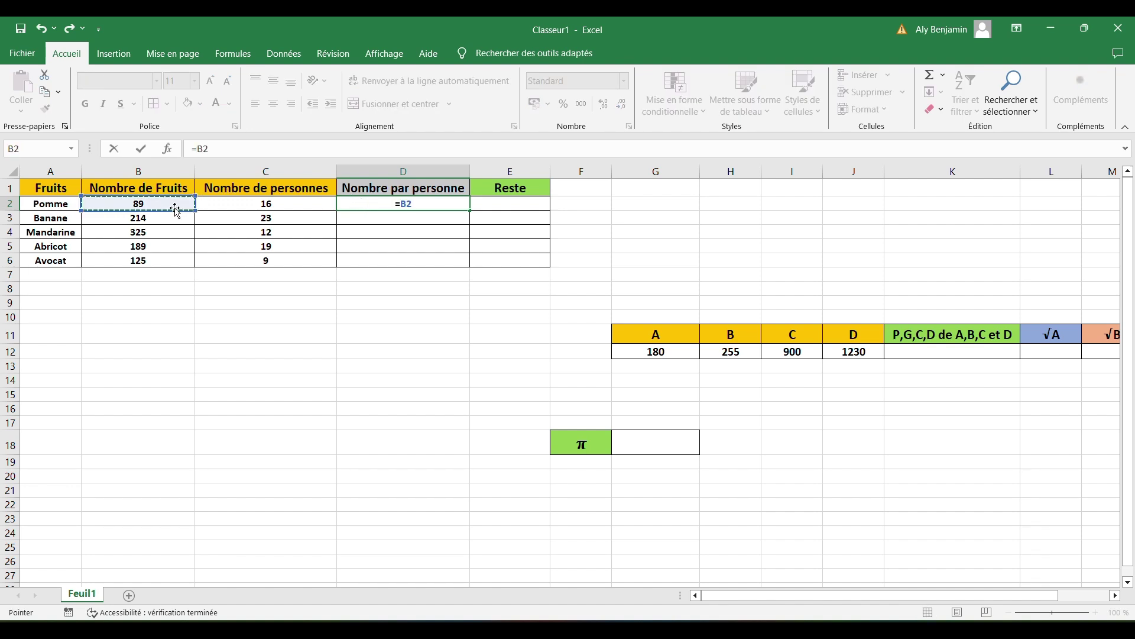
text(/)
click(263, 208)
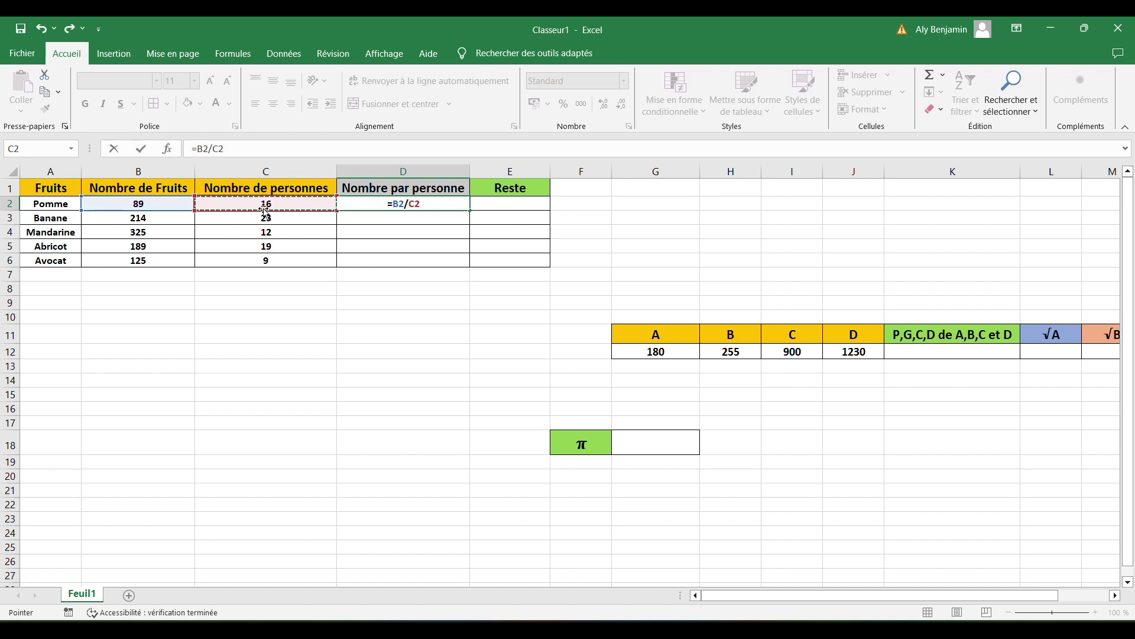
key(Return)
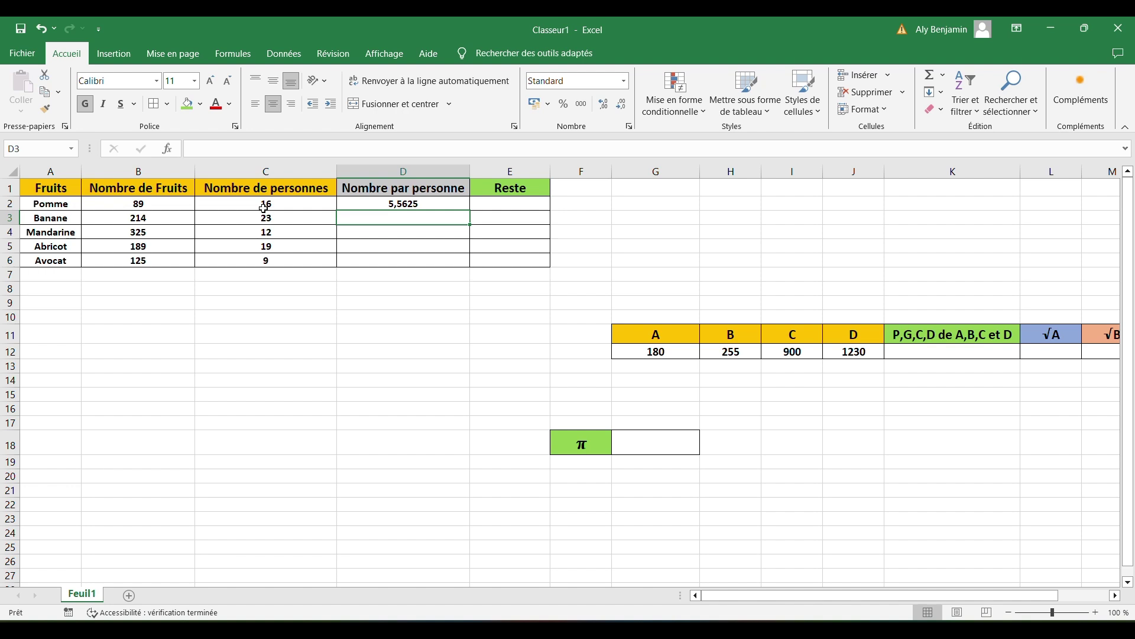
- Clear the division formula from the Pomme row's Nombre par personne cell, D2
click(429, 204)
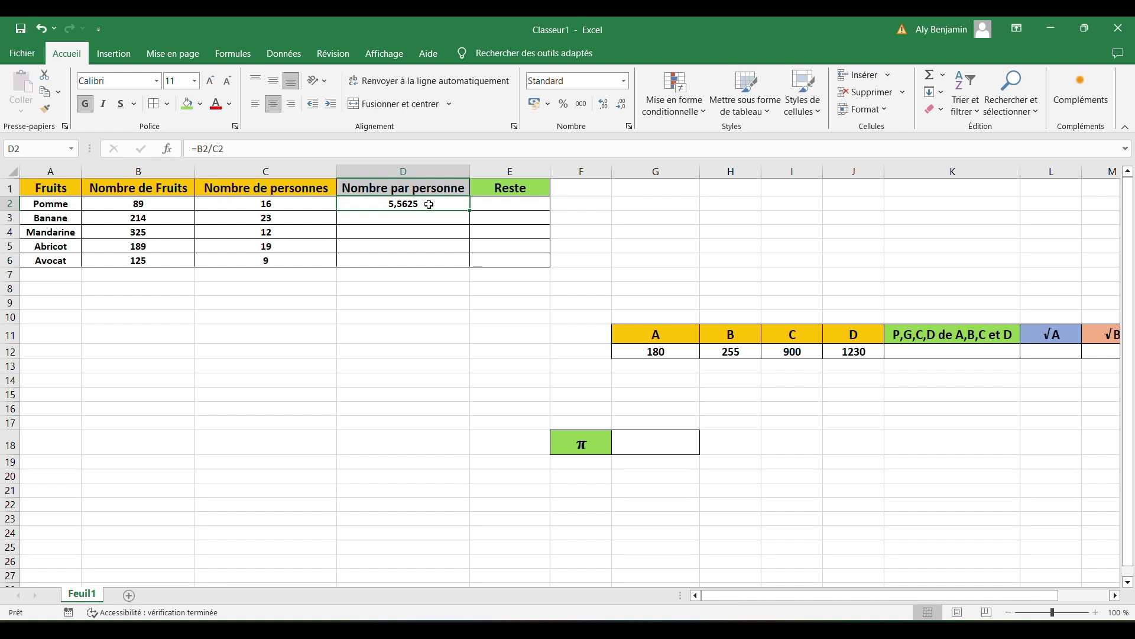
double_click(429, 204)
key(BackSpace)
key(BackSpace)
key(BackSpace)
key(BackSpace)
key(BackSpace)
key(BackSpace)
- Enter =QUOTIENT(B2;C2) in D2 and fill the formula down the Nombre par personne column to D6
text(=)
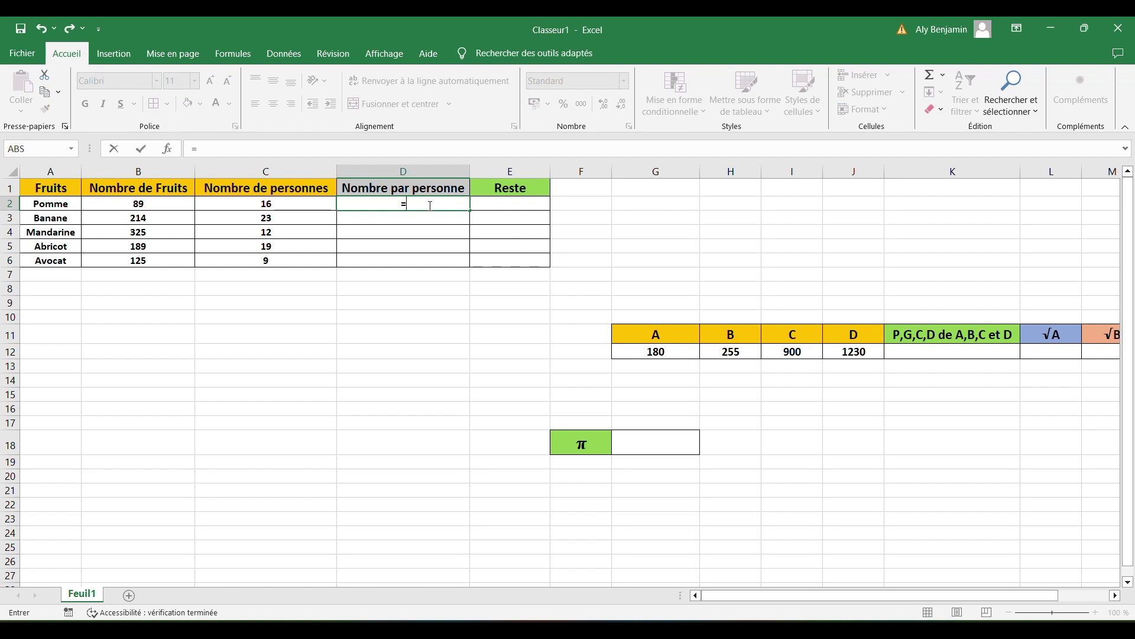
text(quo)
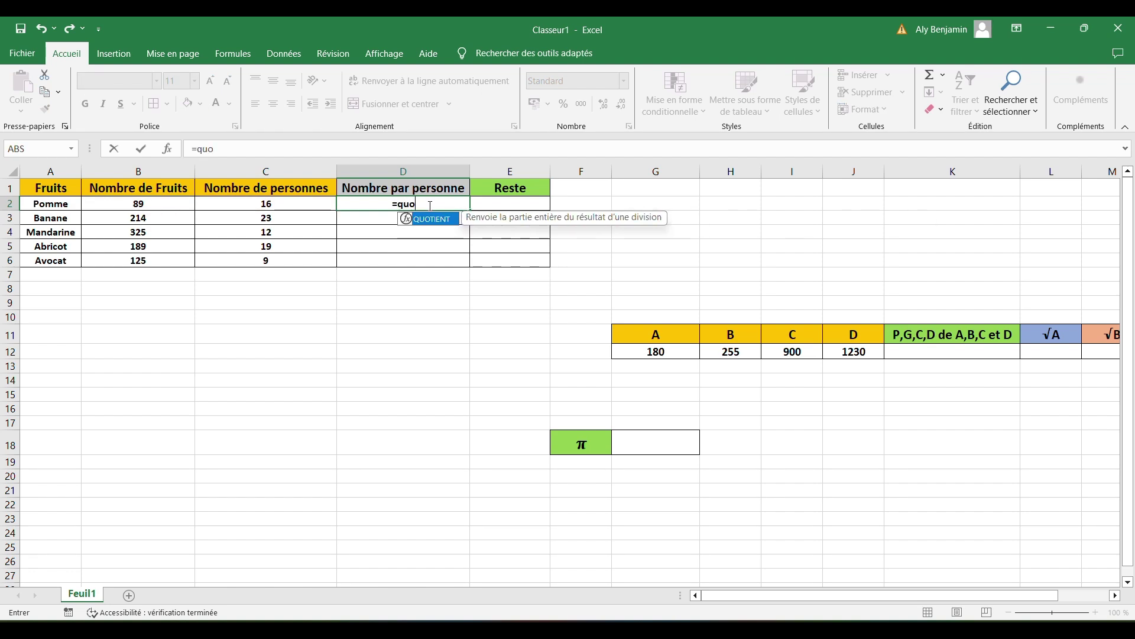
key(Tab)
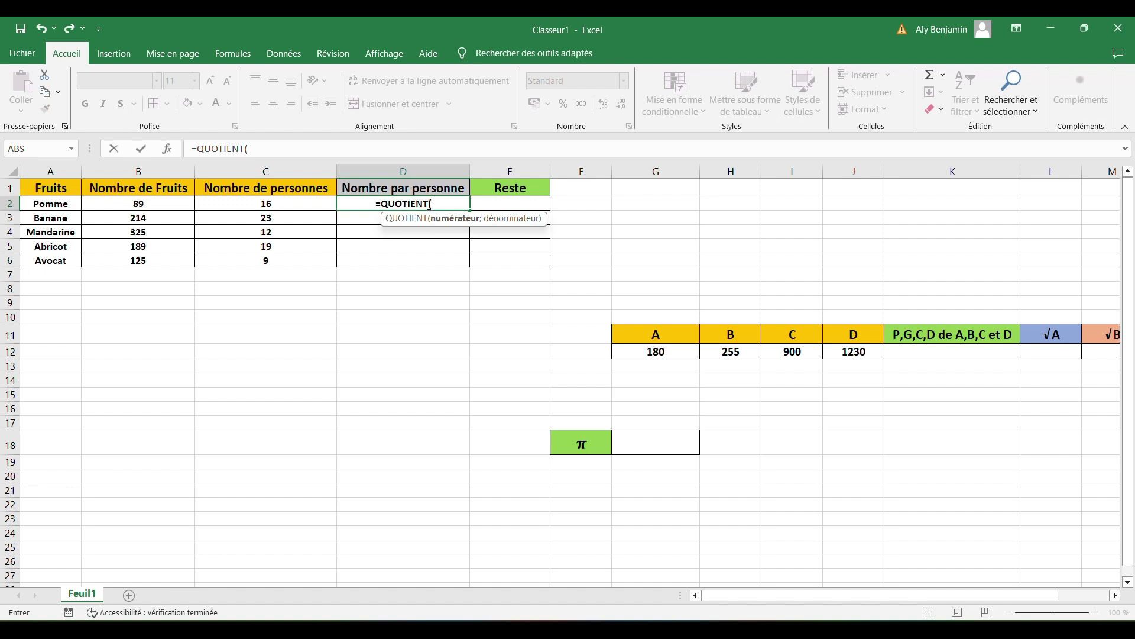
click(162, 206)
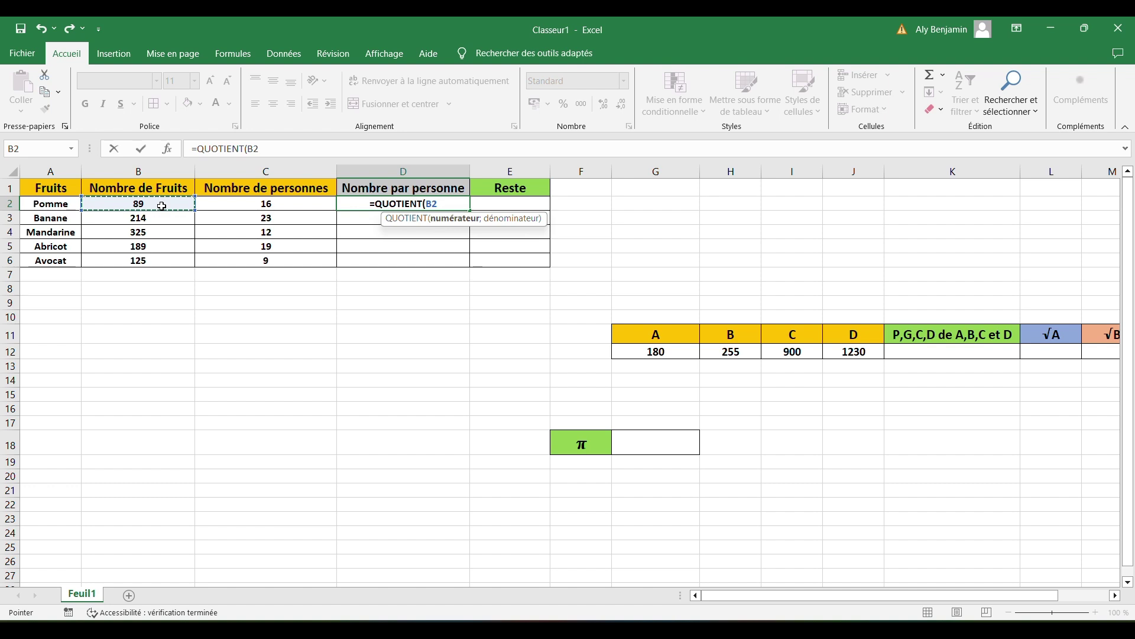
text(;)
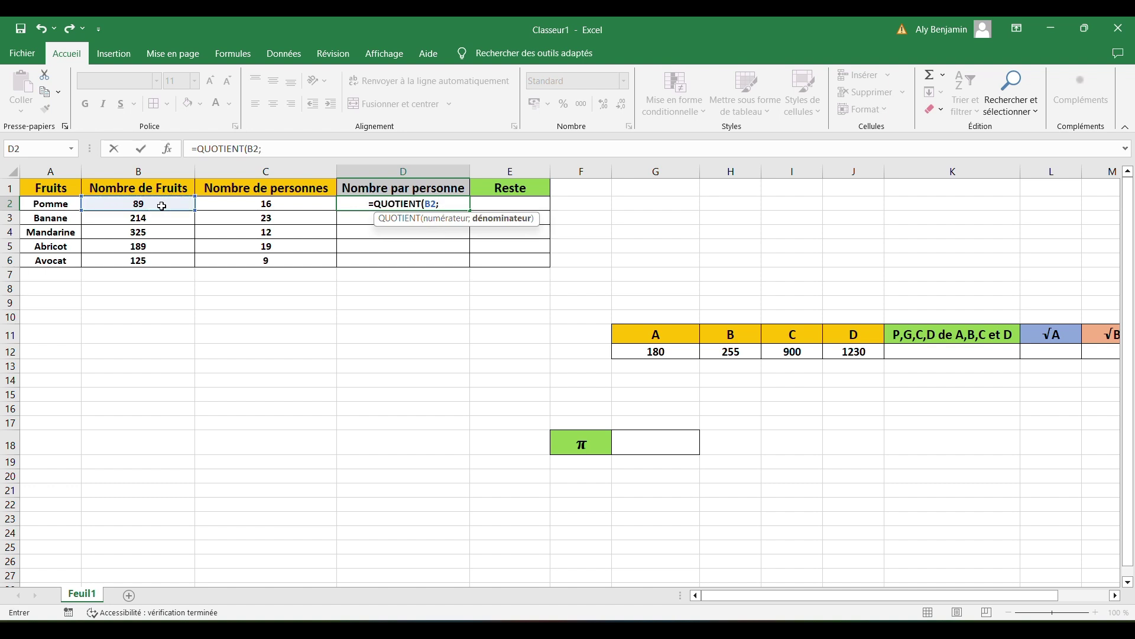
click(255, 204)
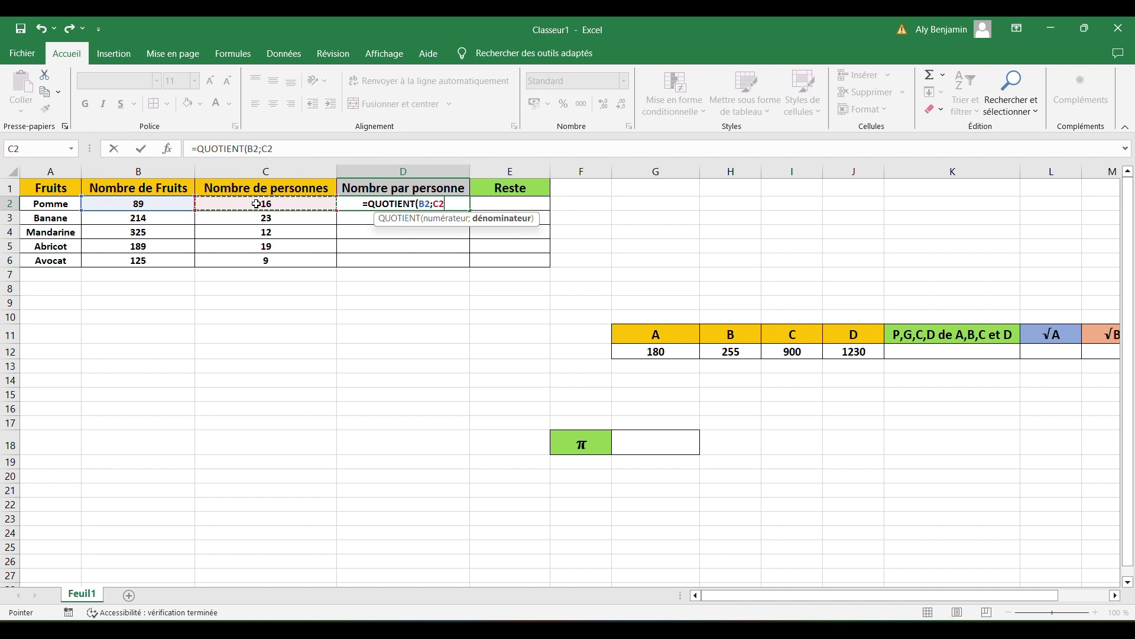
text())
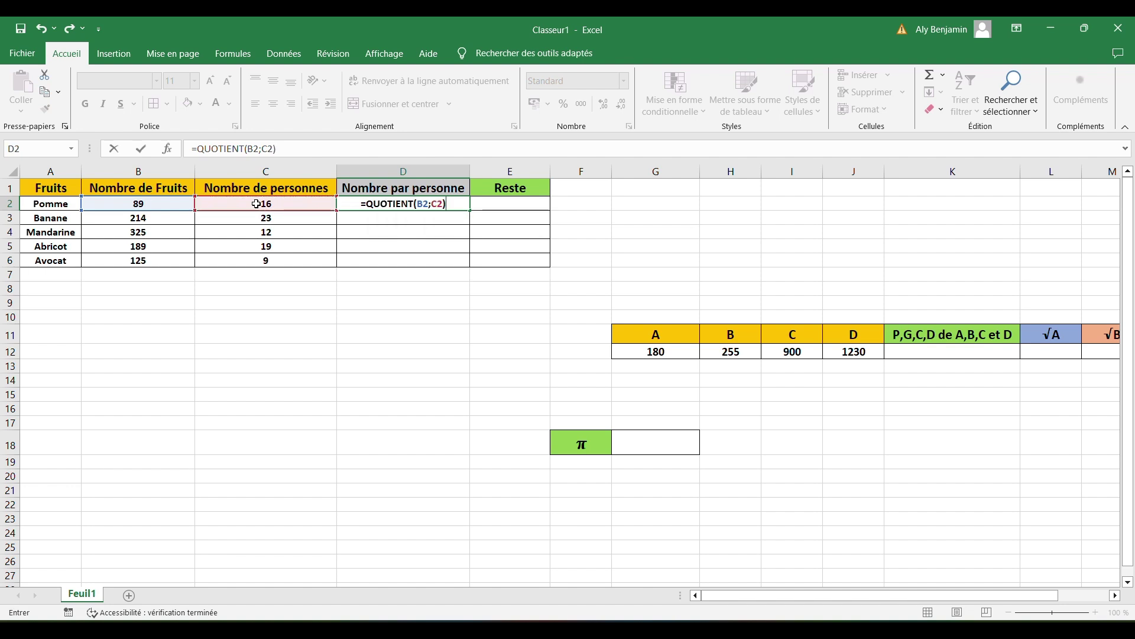
key(Return)
click(435, 201)
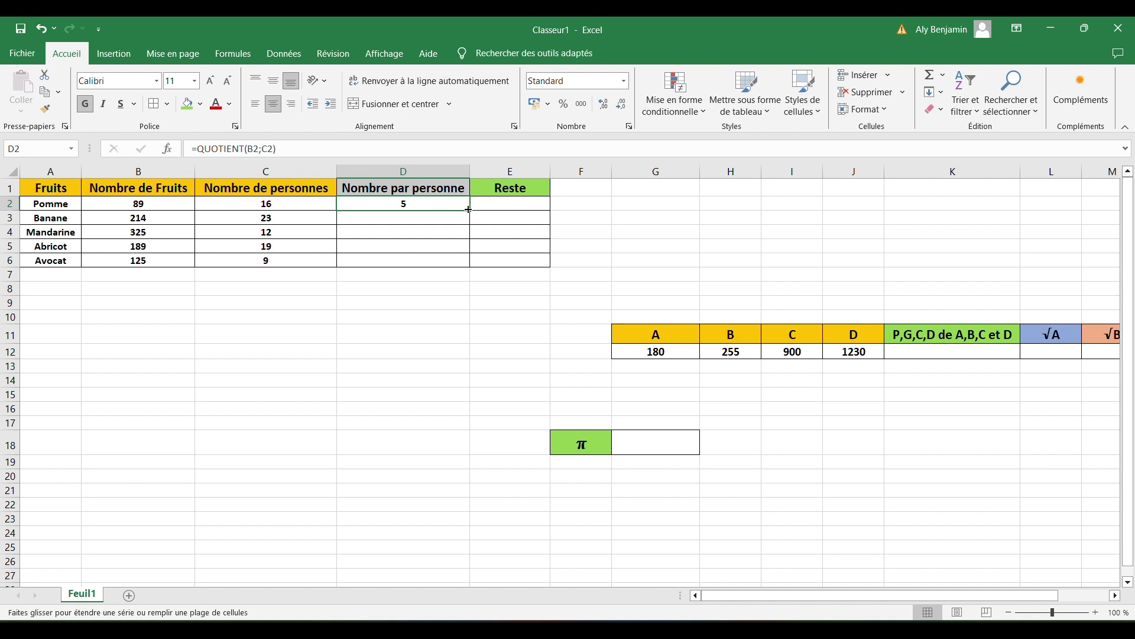
drag(468, 209, 466, 262)
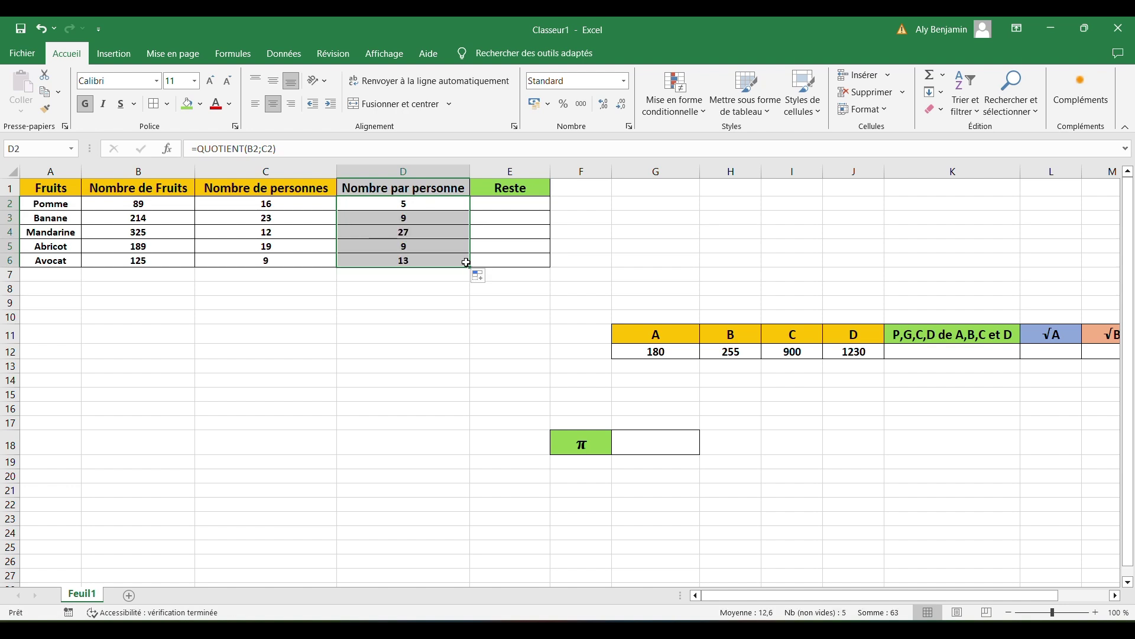
- Enter =MOD(B2;C2) in E2 and fill the formula down the Reste column to E6
click(499, 205)
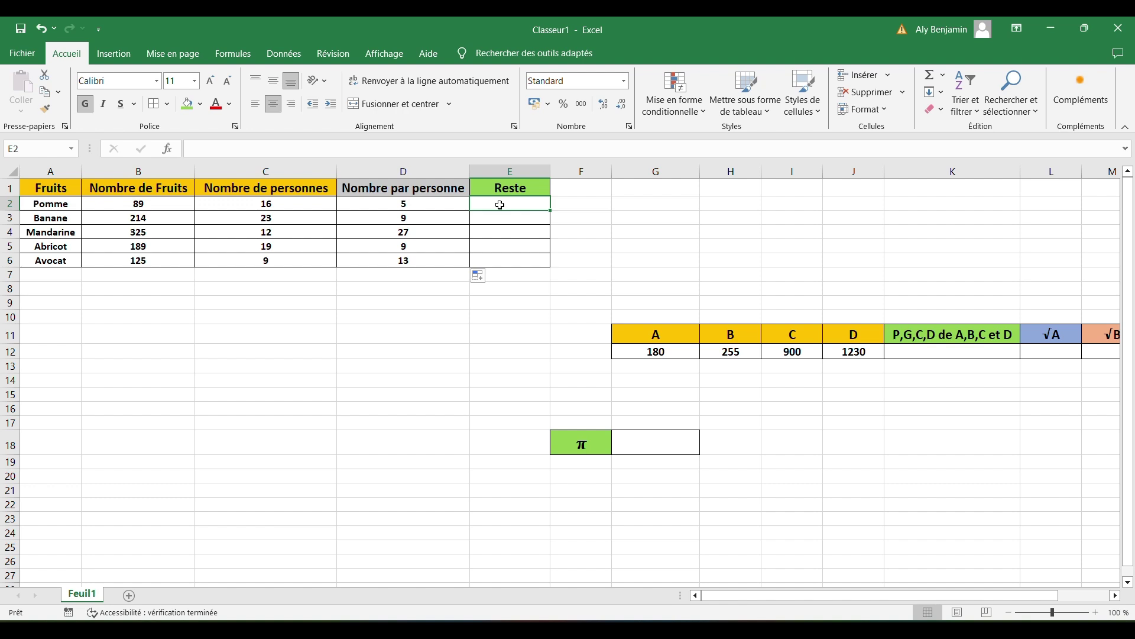
text(=mod)
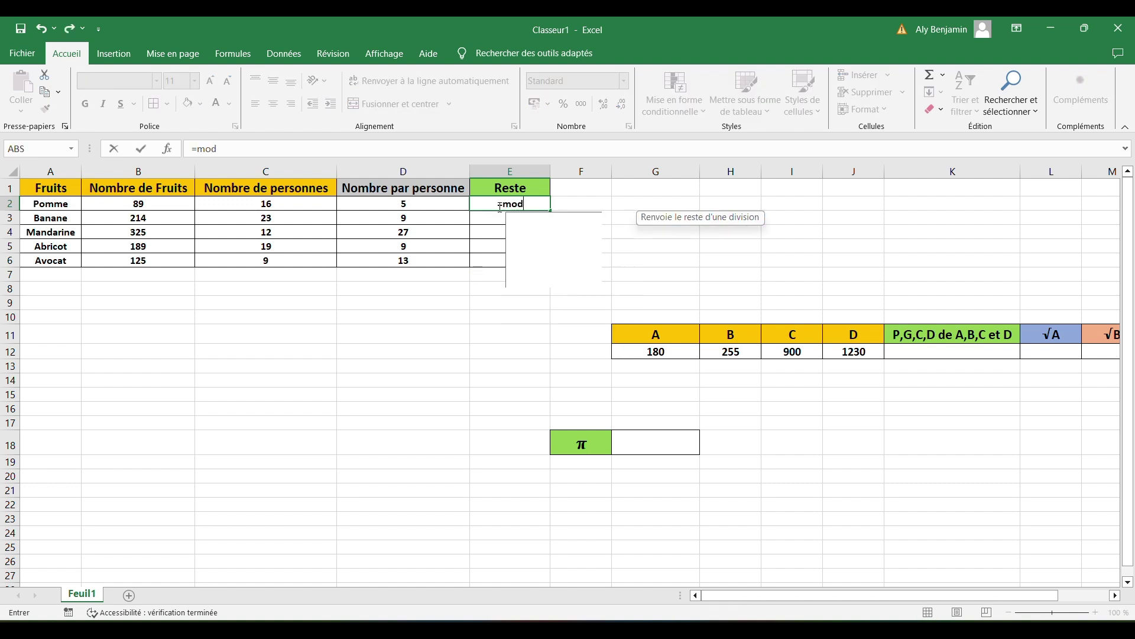
key(Tab)
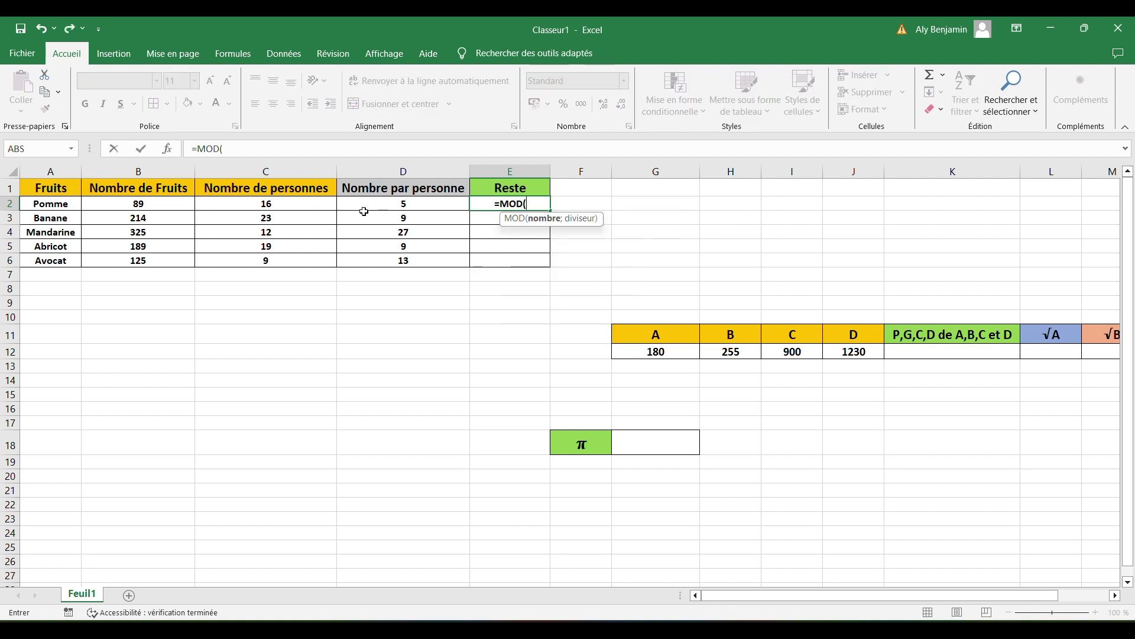
click(169, 204)
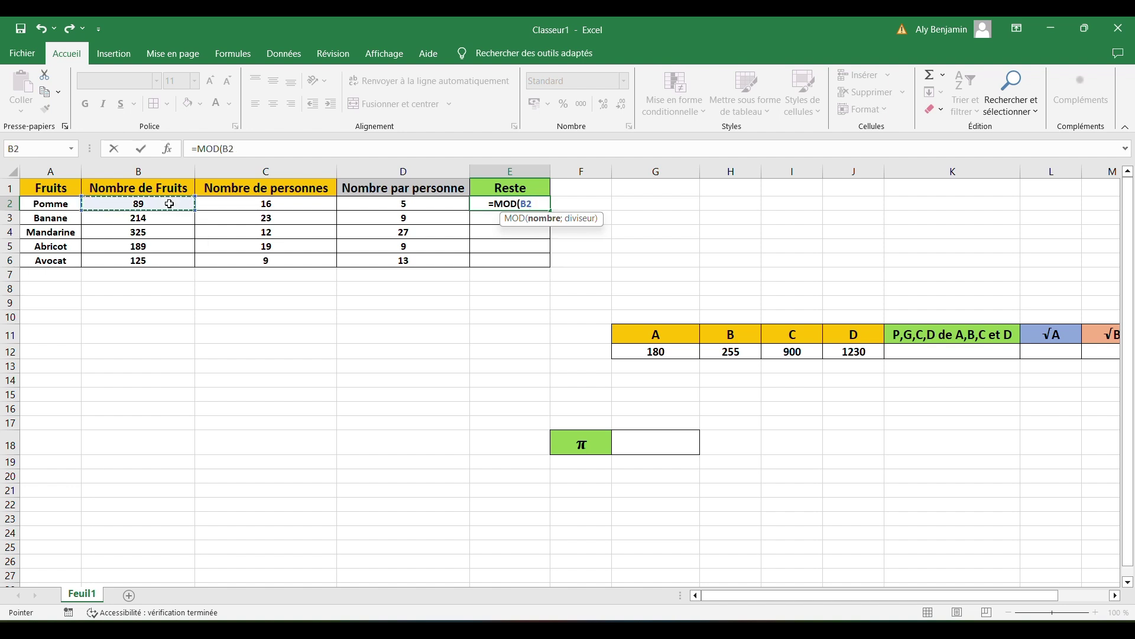
text(;)
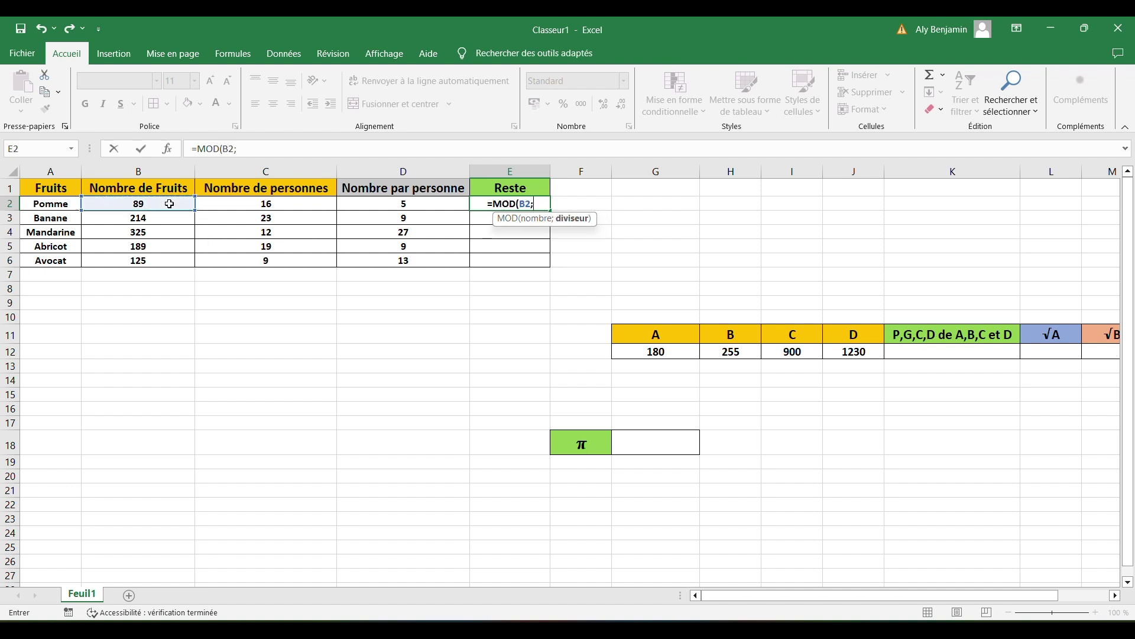
click(269, 204)
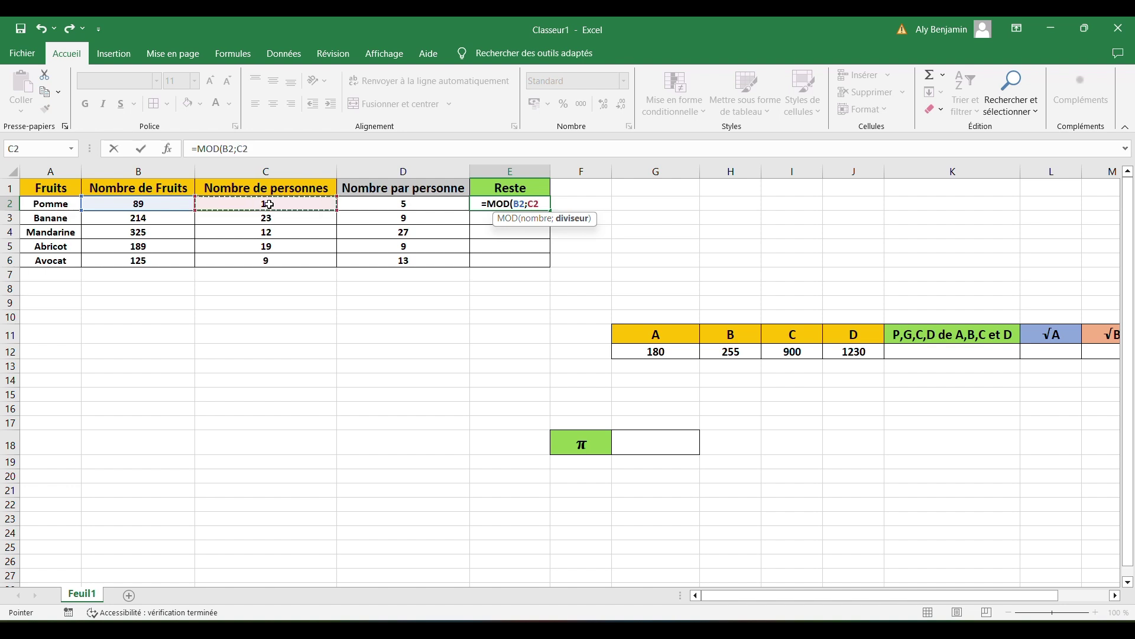
text())
key(Return)
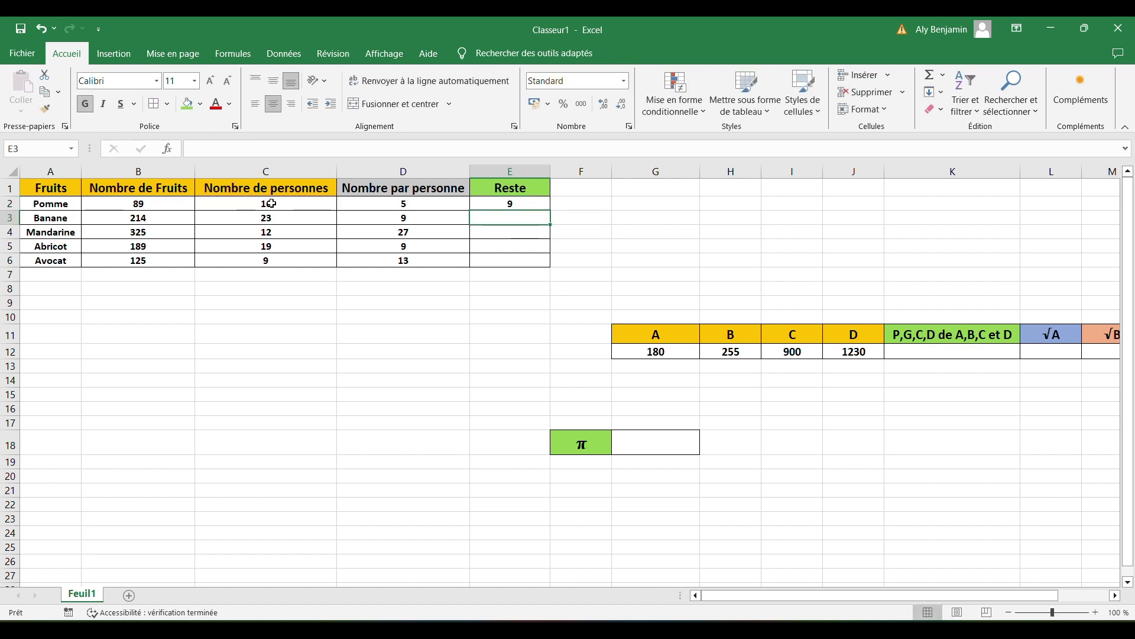
click(536, 202)
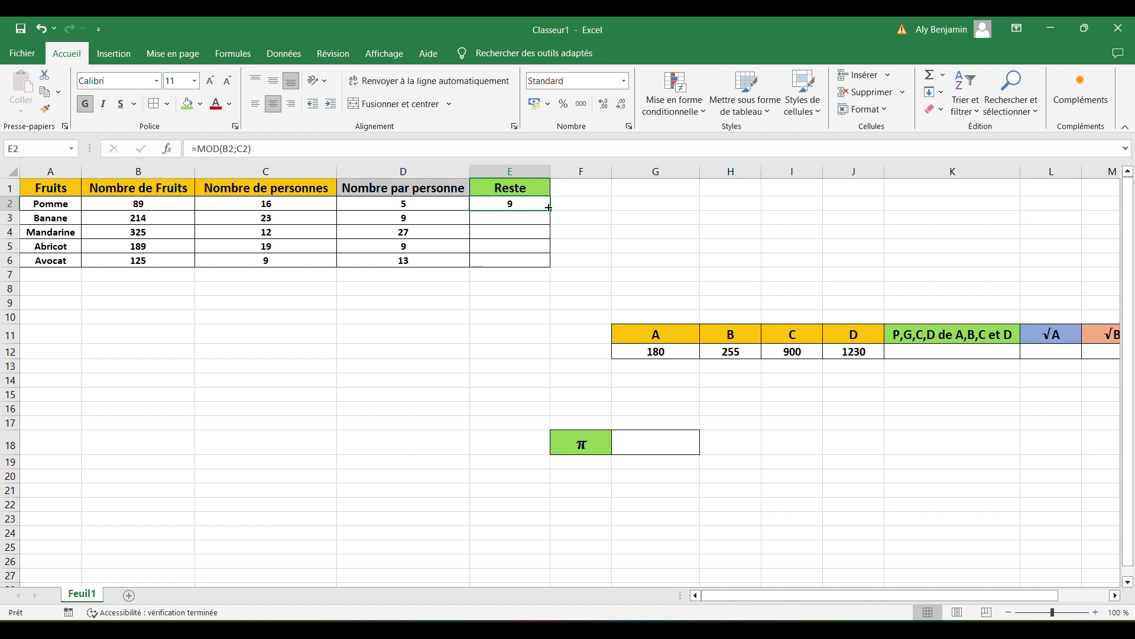
drag(549, 210, 550, 267)
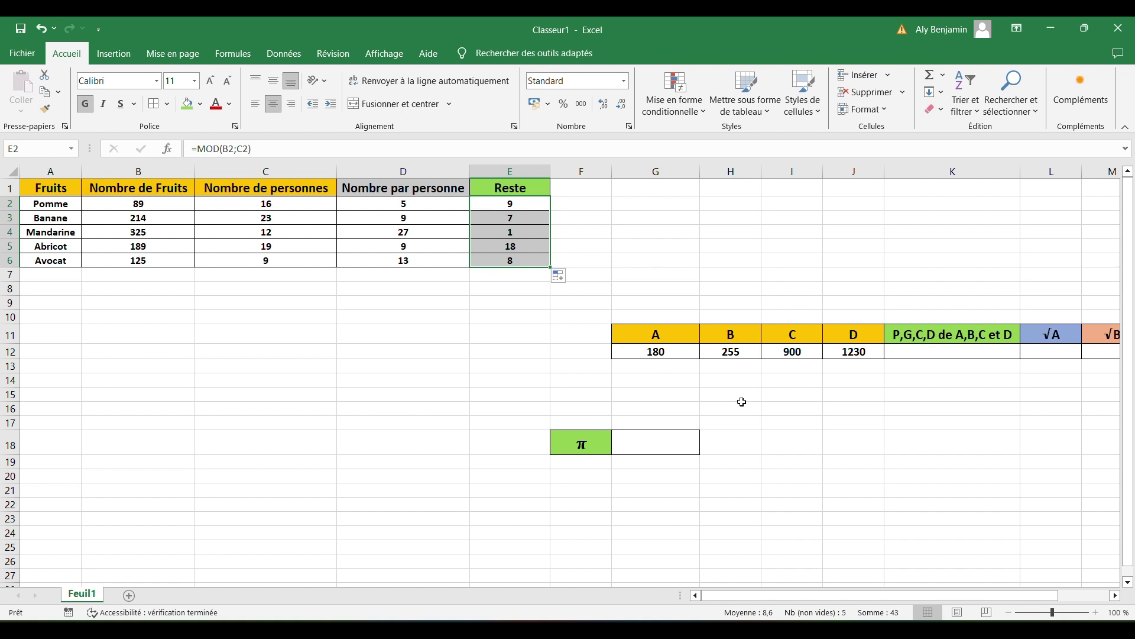
- Compute the greatest common divisor of A, B, C and D in K12 with =PGCD(G12;H12;I12;J12)
drag(855, 595, 834, 517)
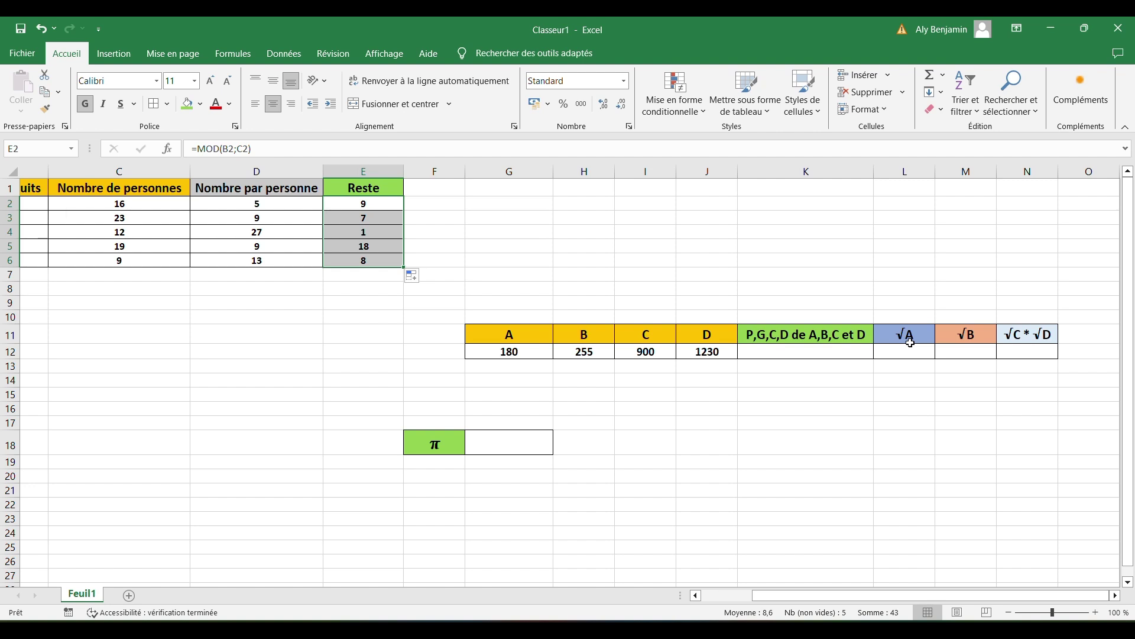
click(759, 354)
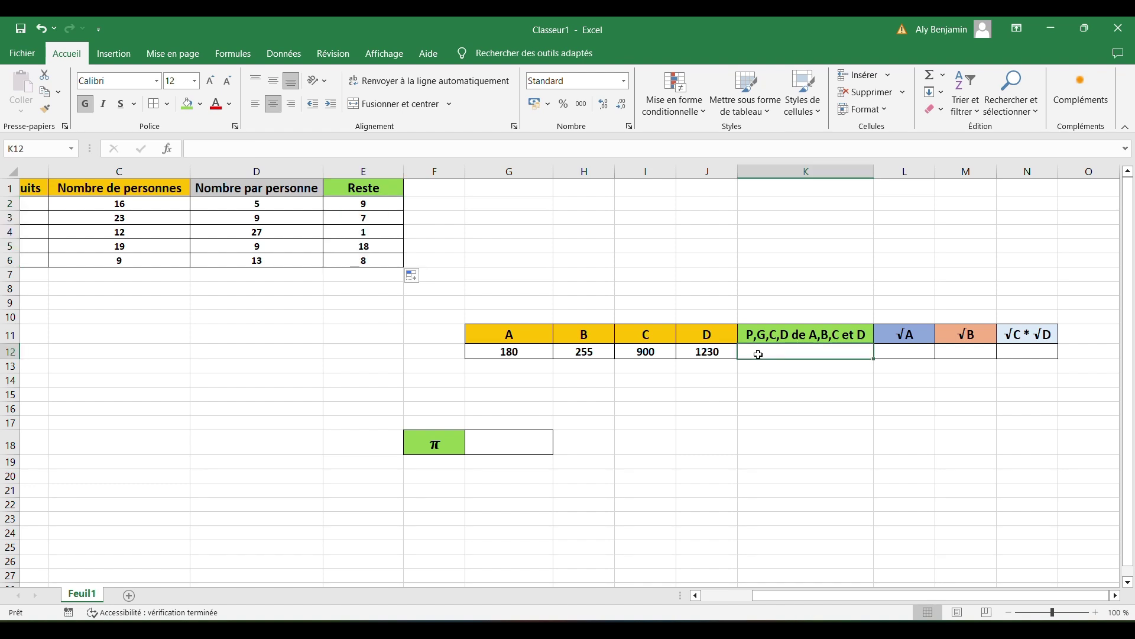
text(=pg)
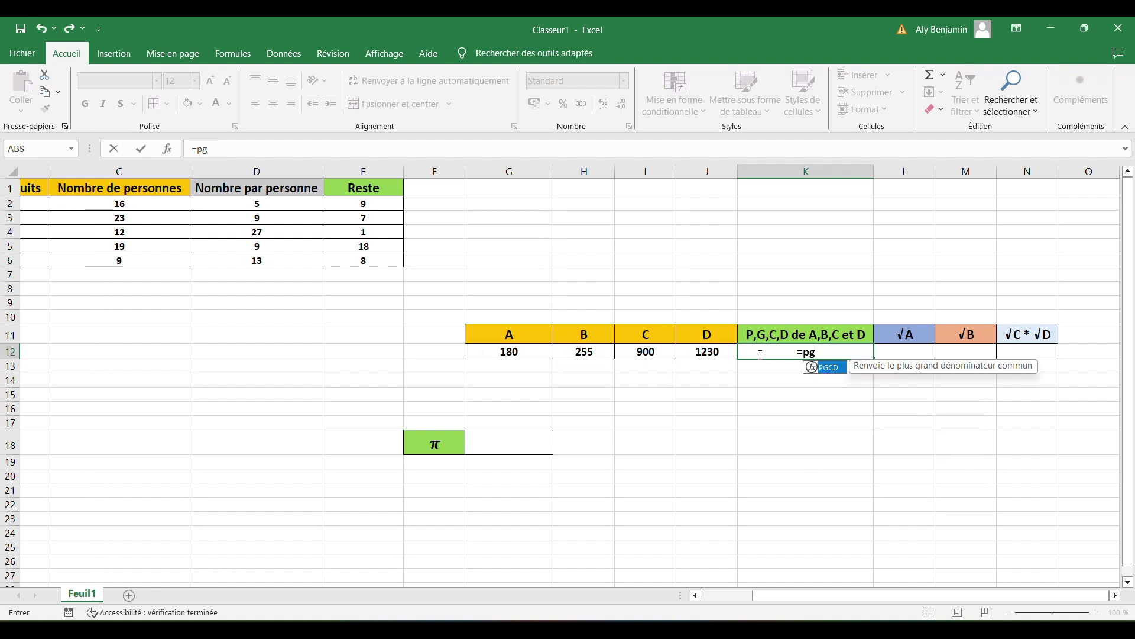
key(Tab)
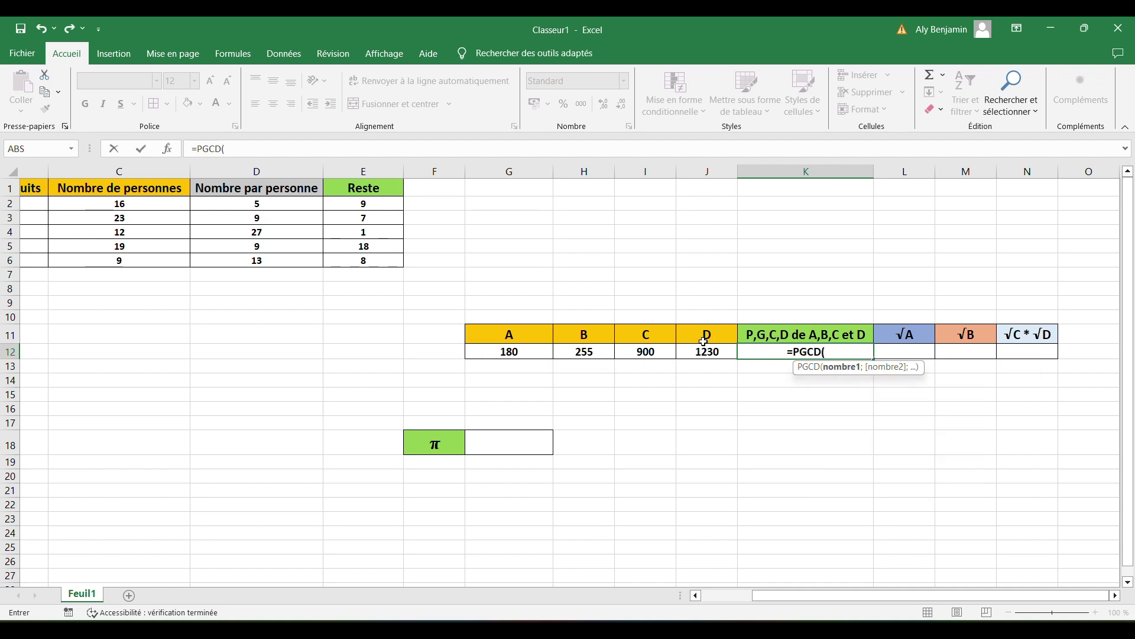
click(530, 353)
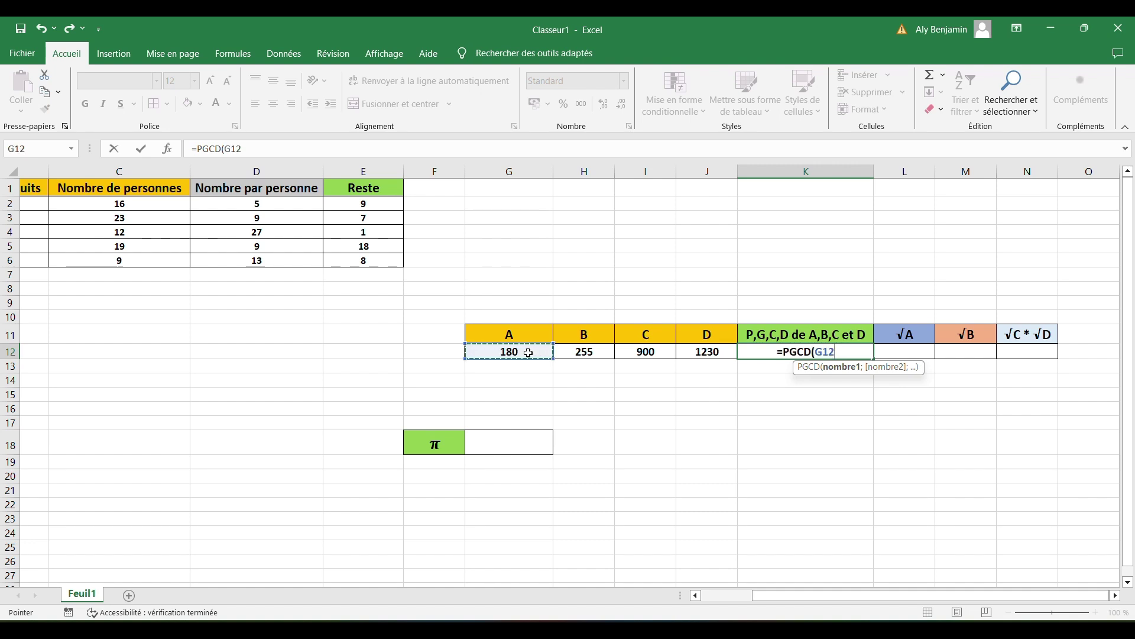
text(;)
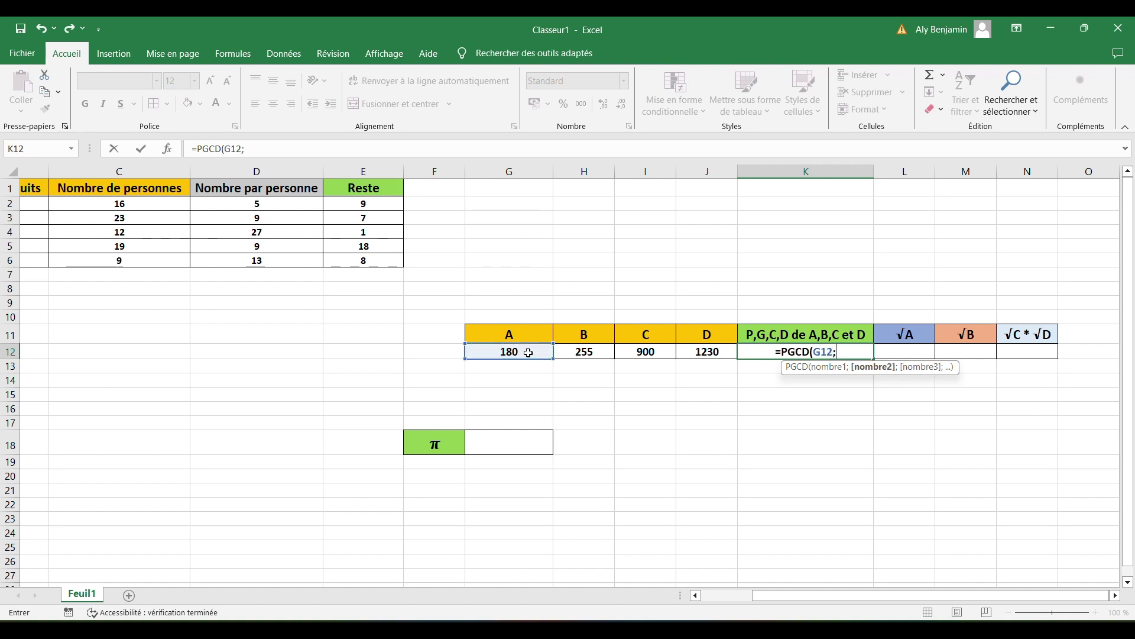
click(587, 353)
text(;)
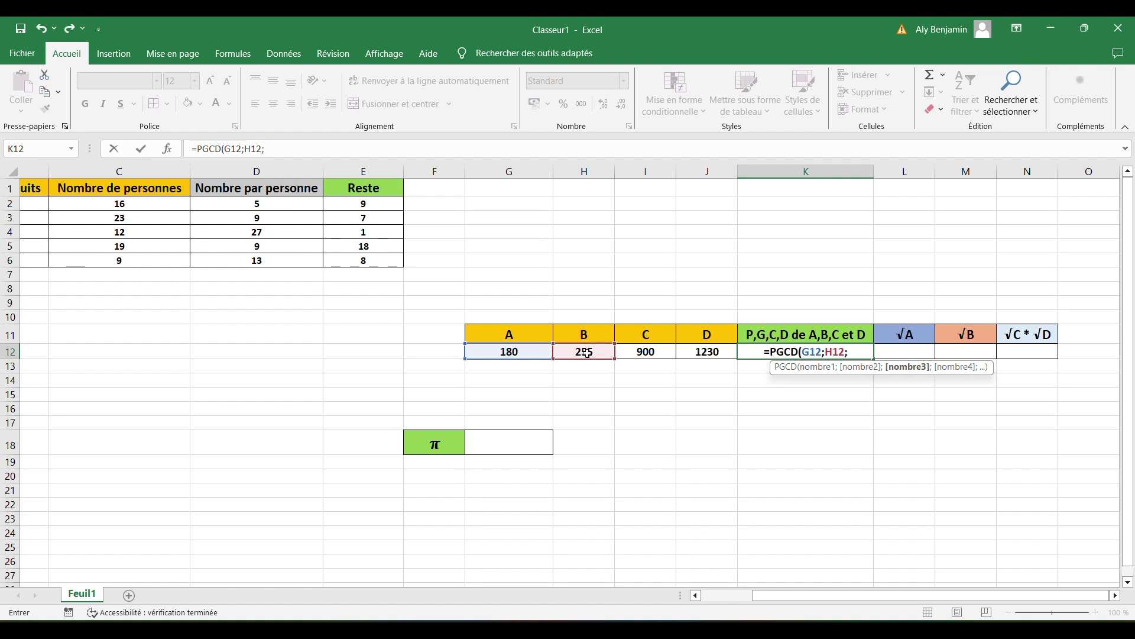
click(646, 354)
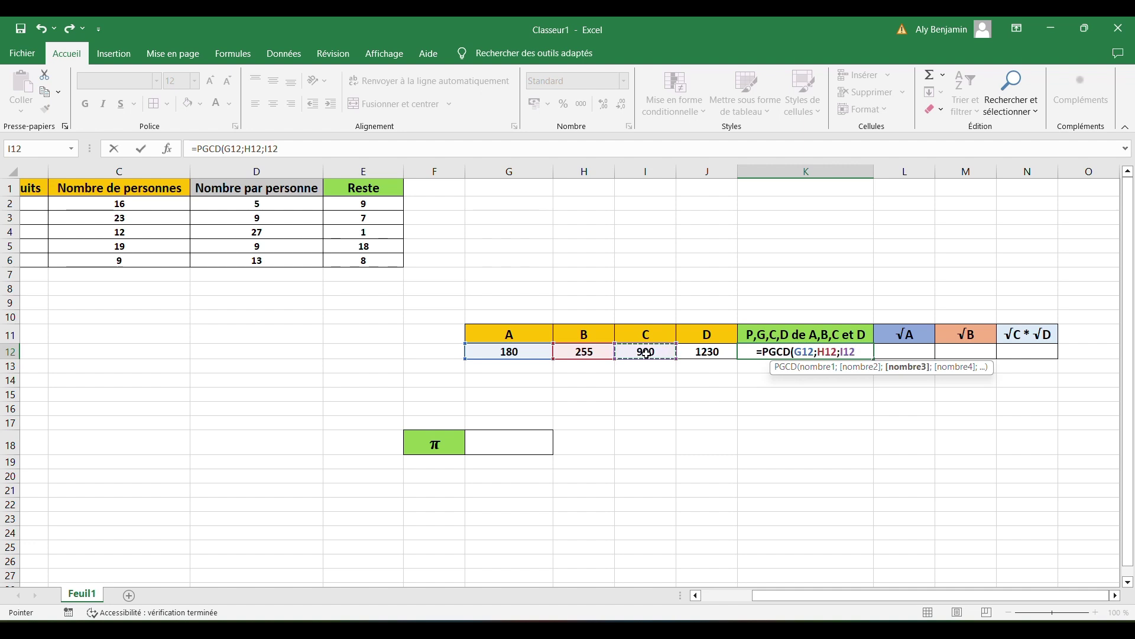
text(;)
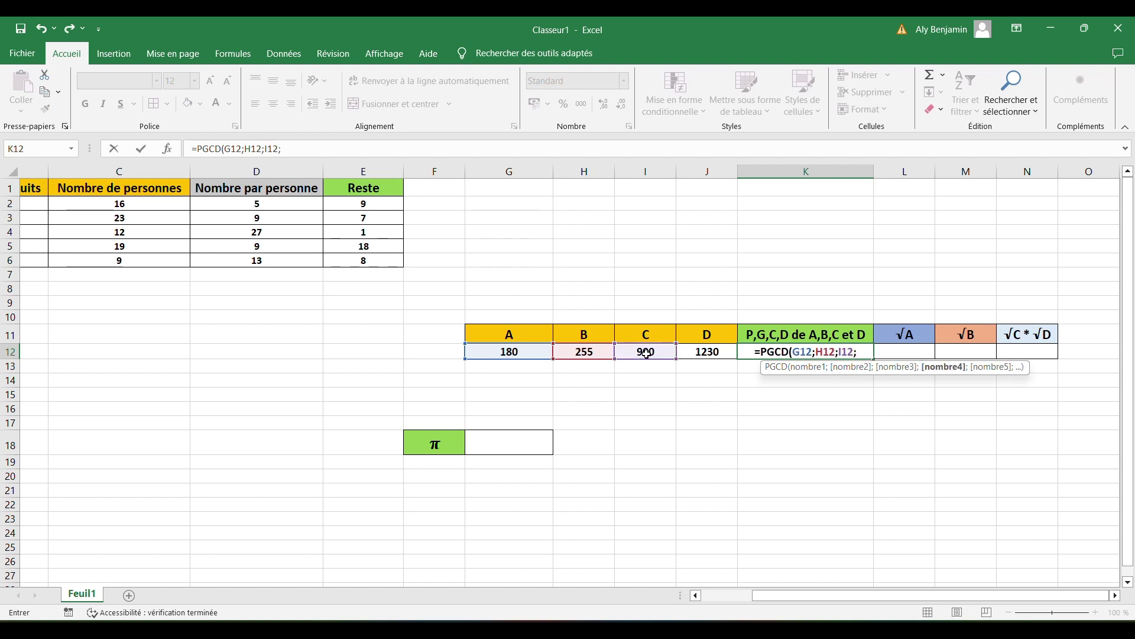
click(708, 353)
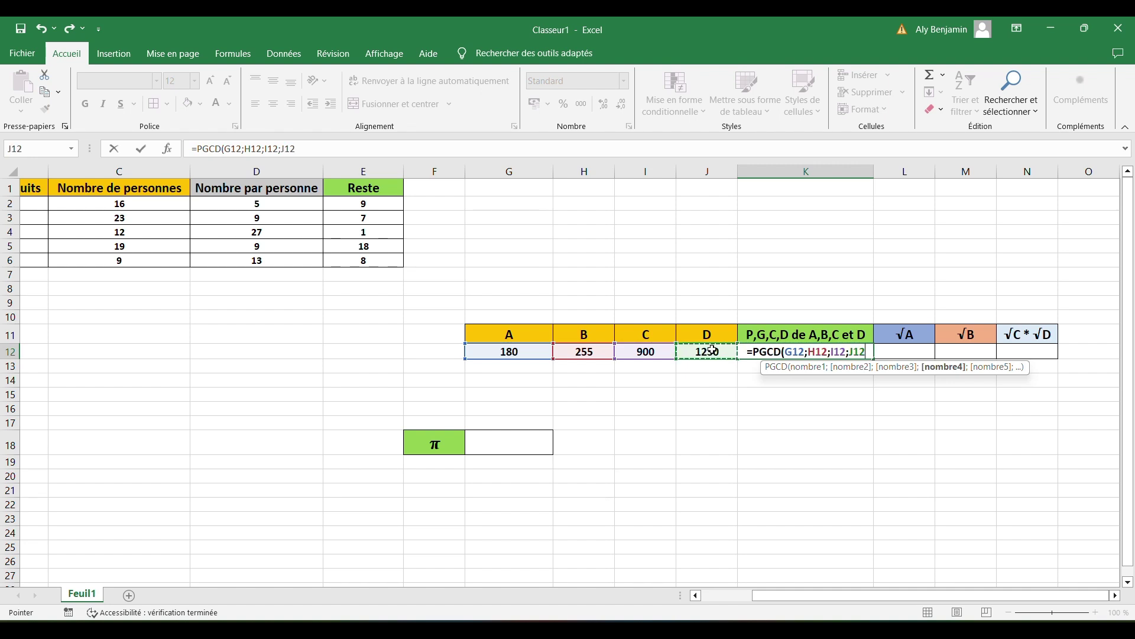
text())
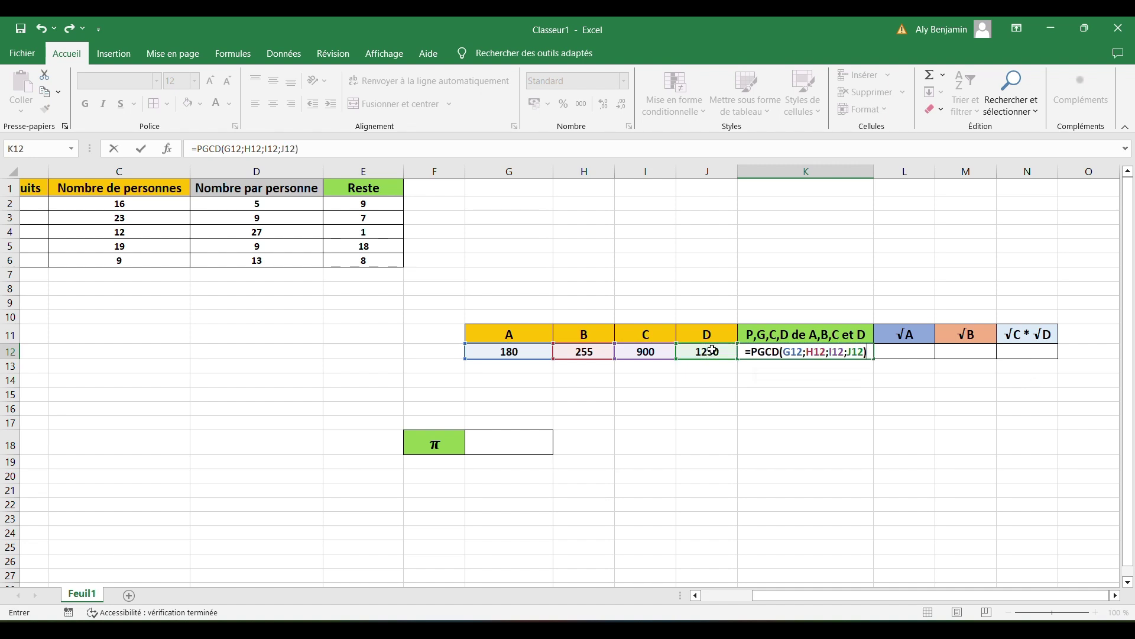
key(Return)
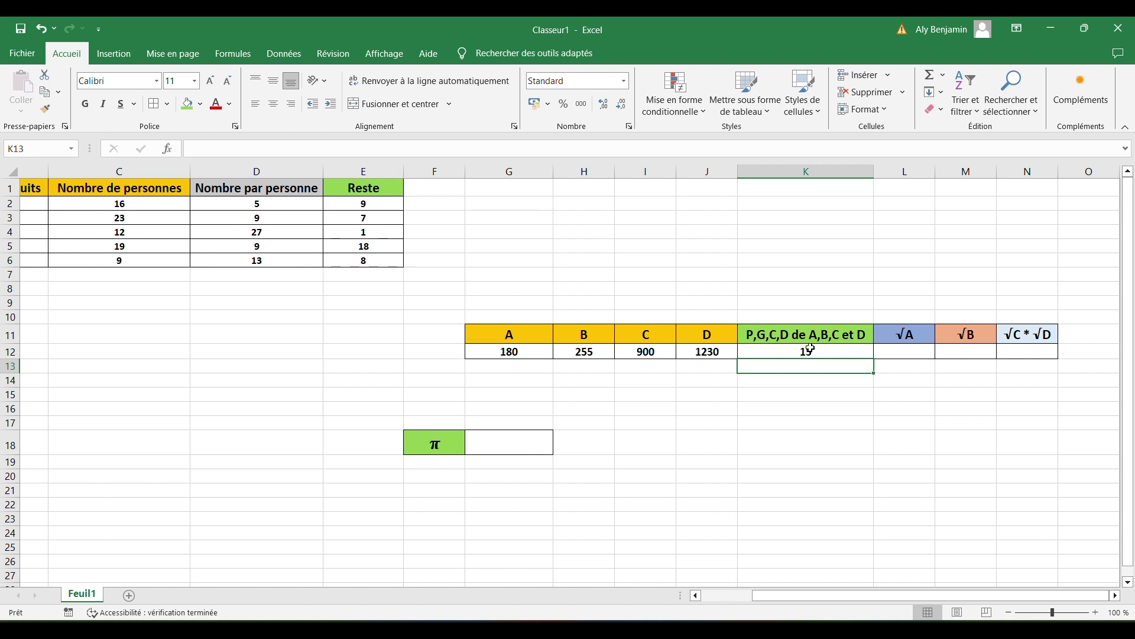
- Change the value of A in G12 to 18 and select the greatest common divisor result in K12
click(508, 350)
double_click(508, 351)
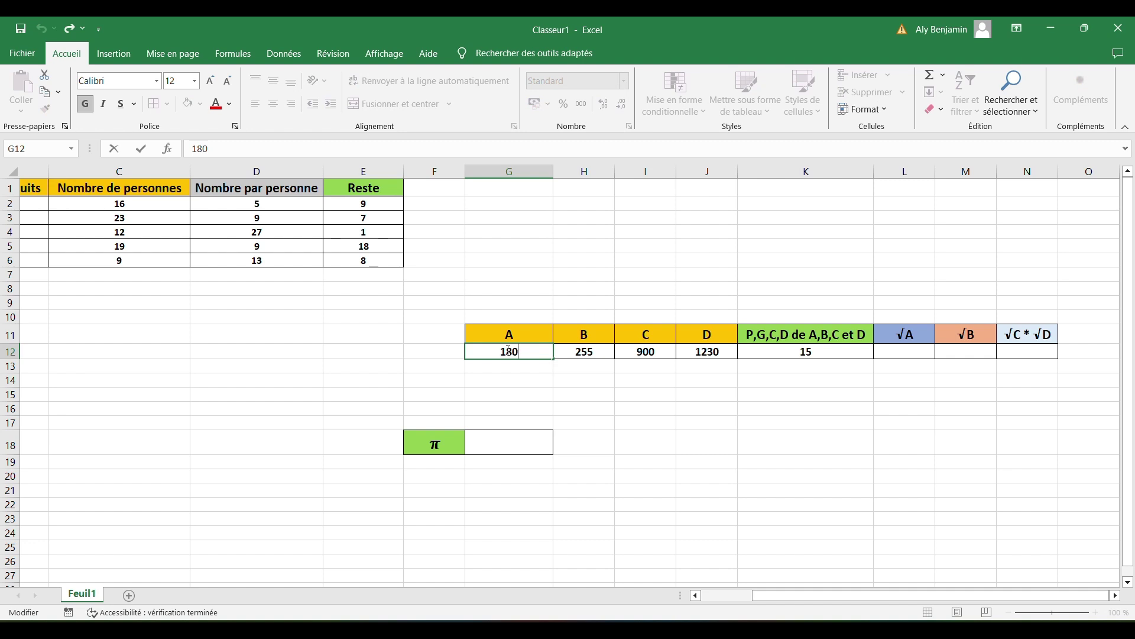
key(BackSpace)
click(777, 352)
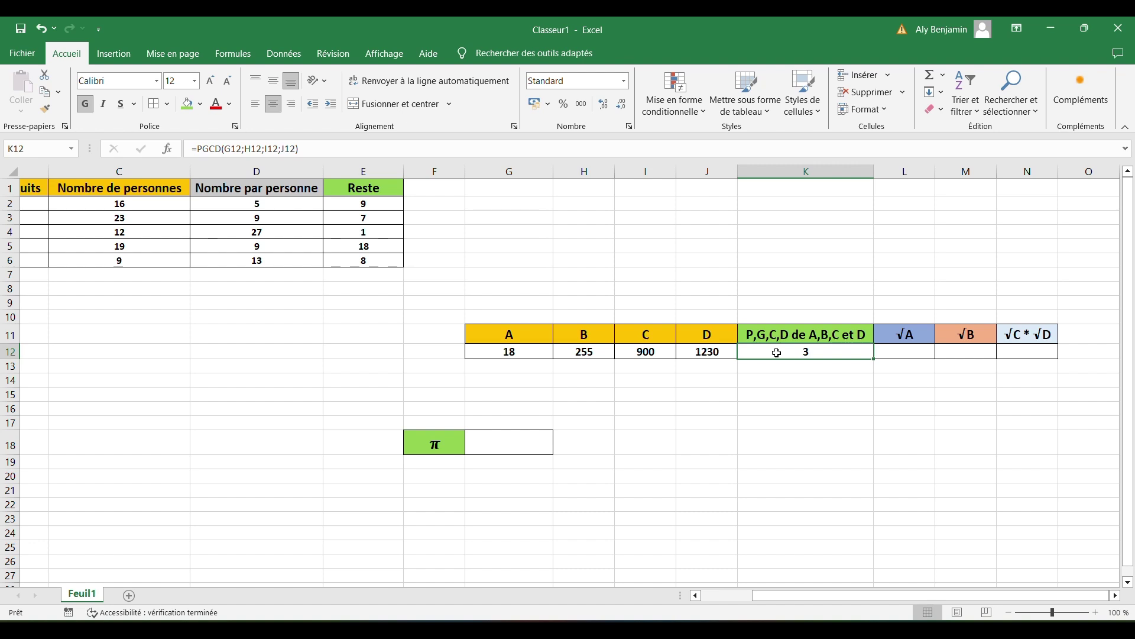
- Compute the square root of A in L12 with =RACINE(G12)
click(890, 353)
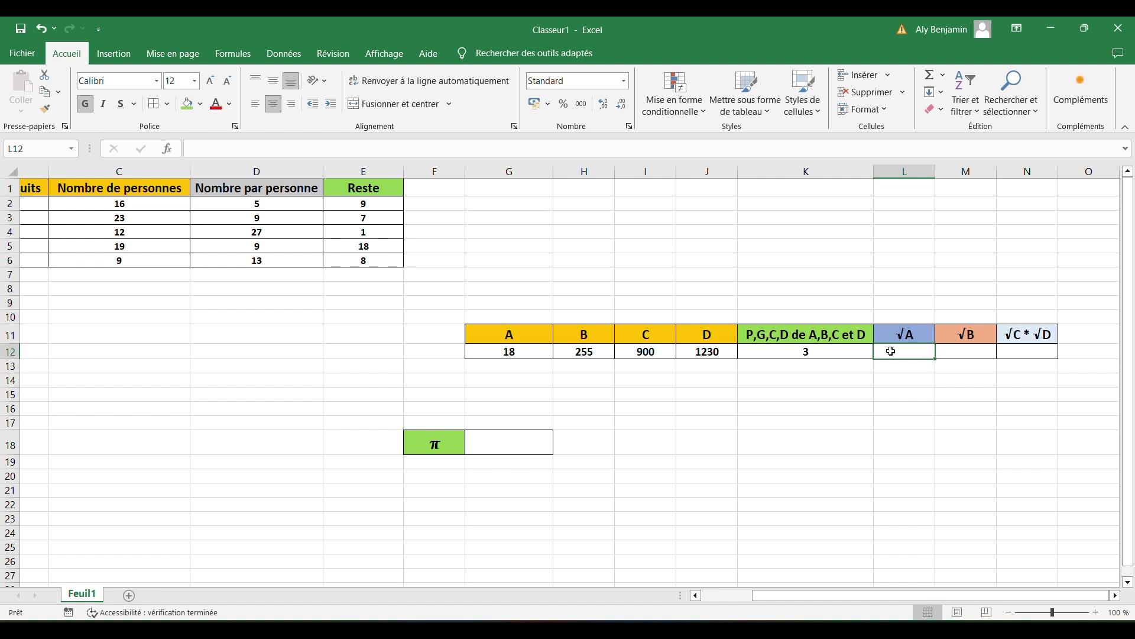
text(=)
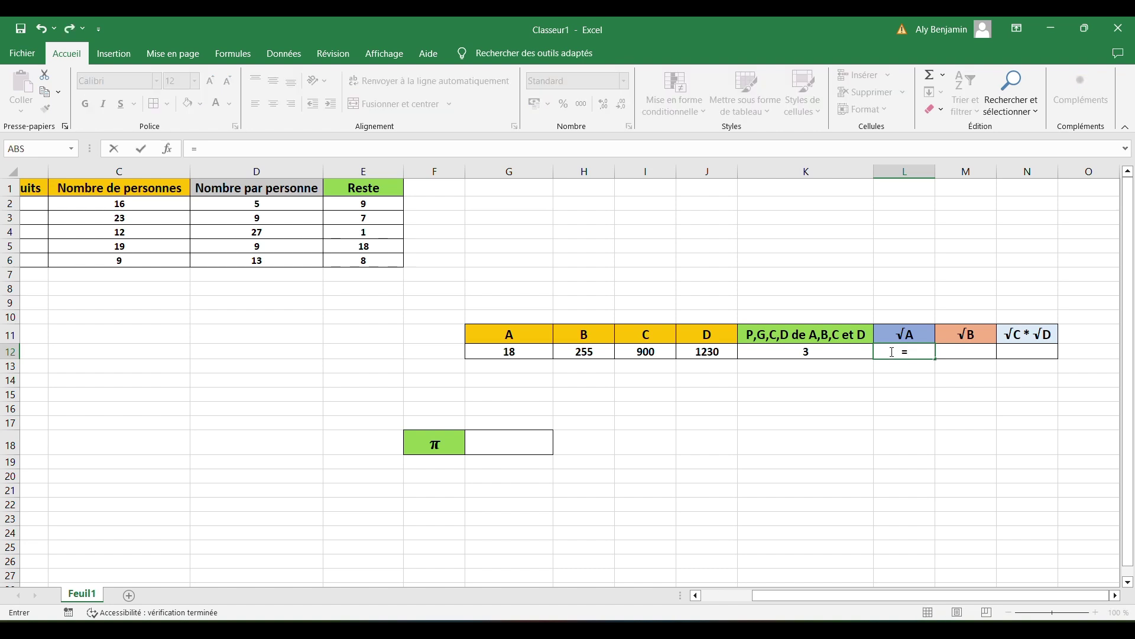
text(ra)
key(Tab)
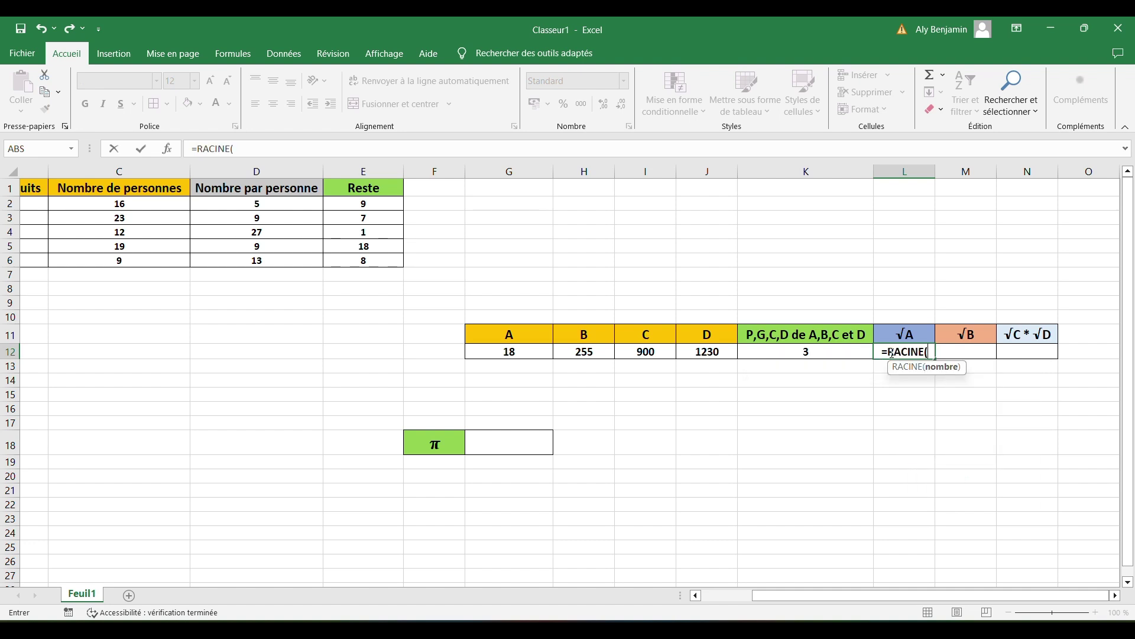
click(533, 353)
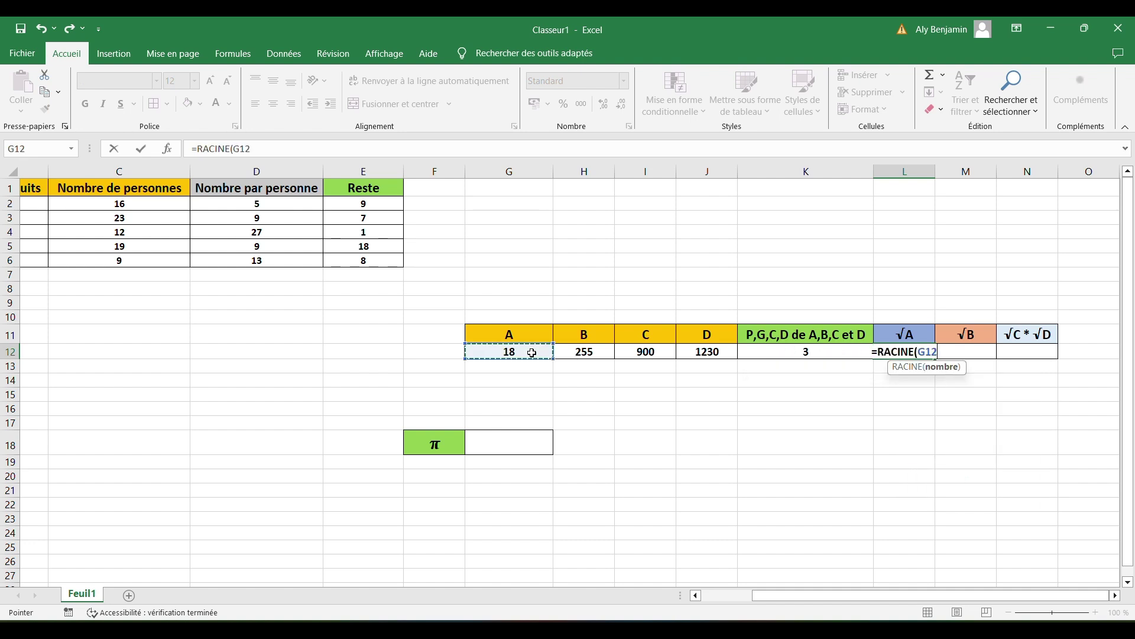
text())
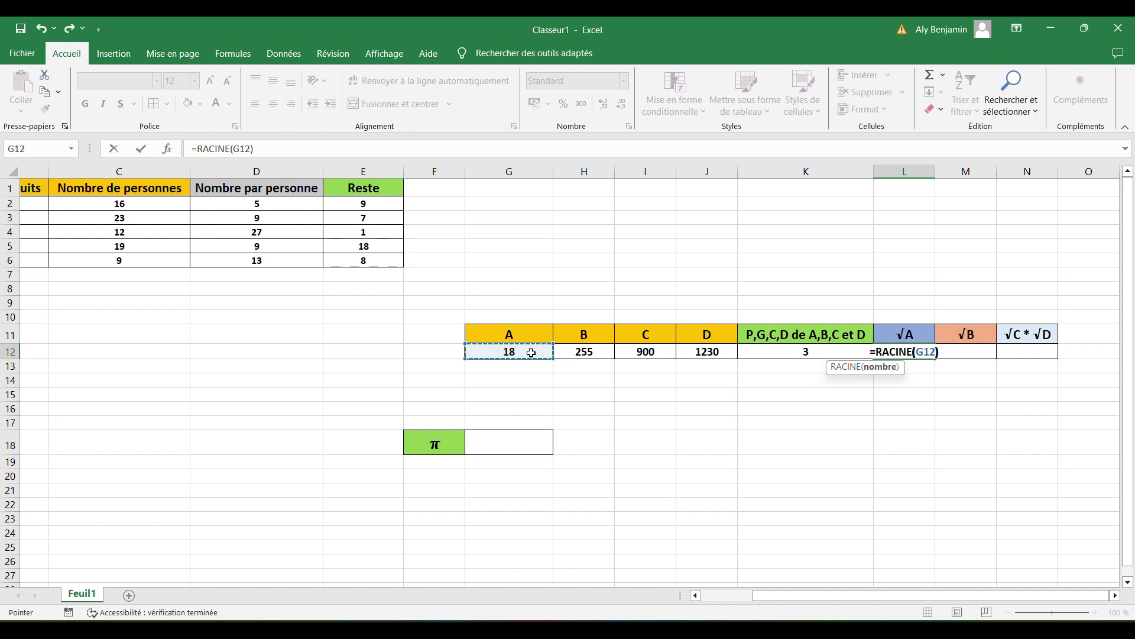
key(Return)
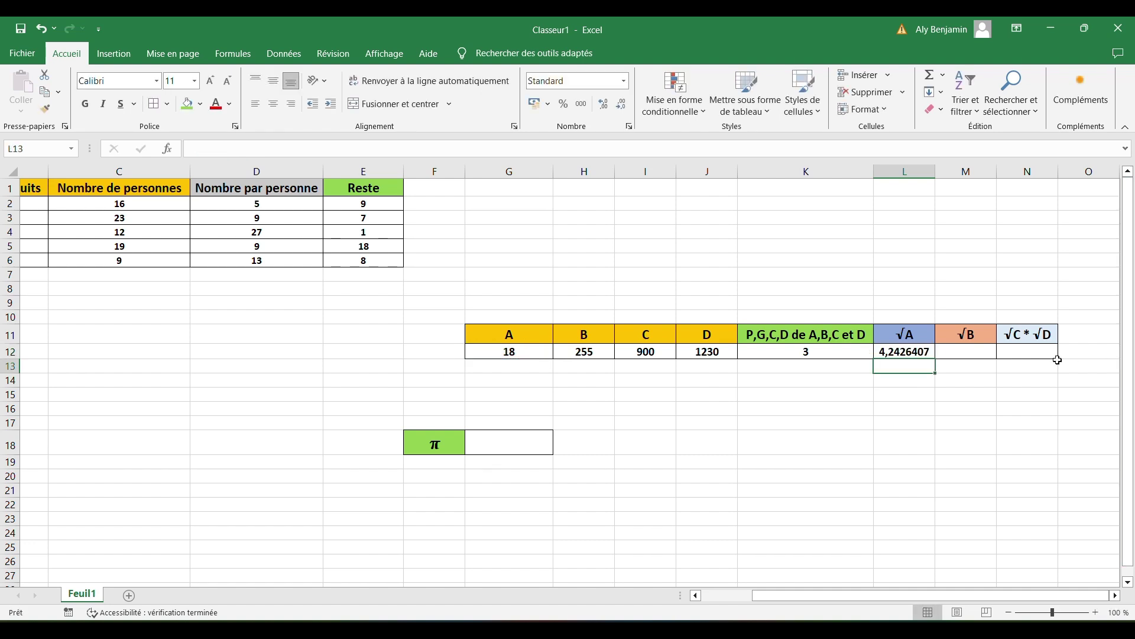
- Compute the square root of B in M12 with =RACINE(H12)
double_click(966, 355)
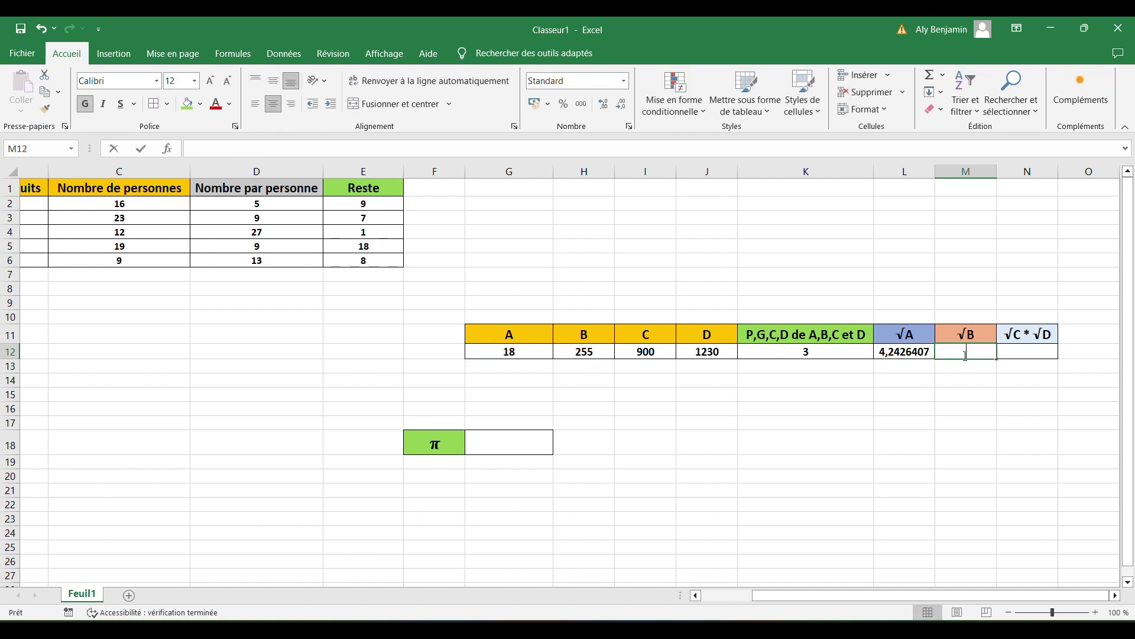
text(=)
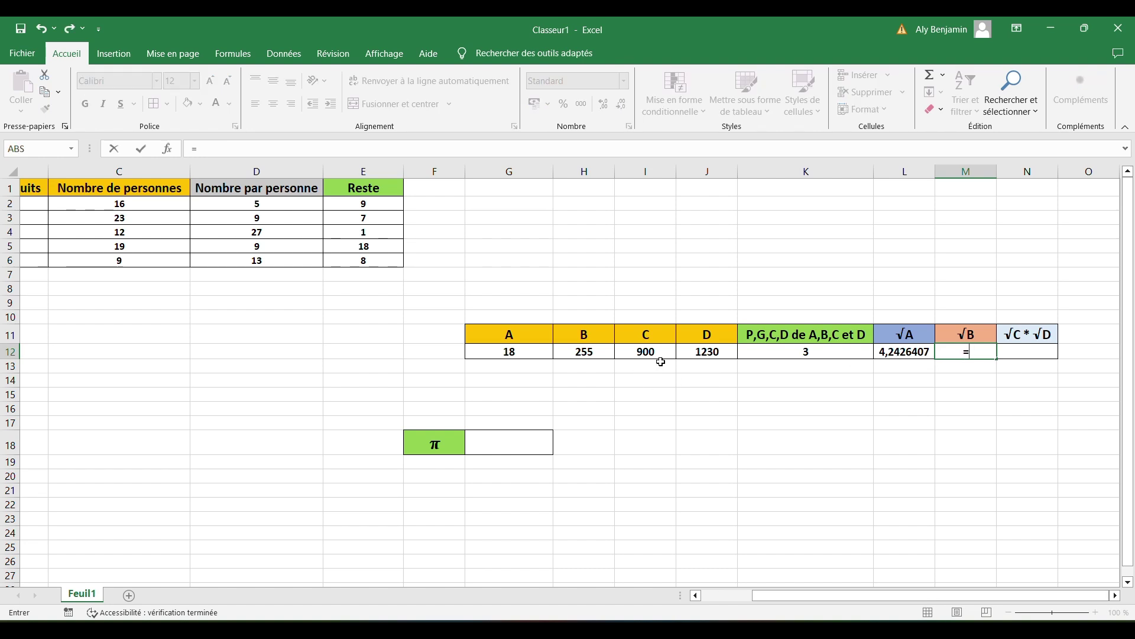
text(rac)
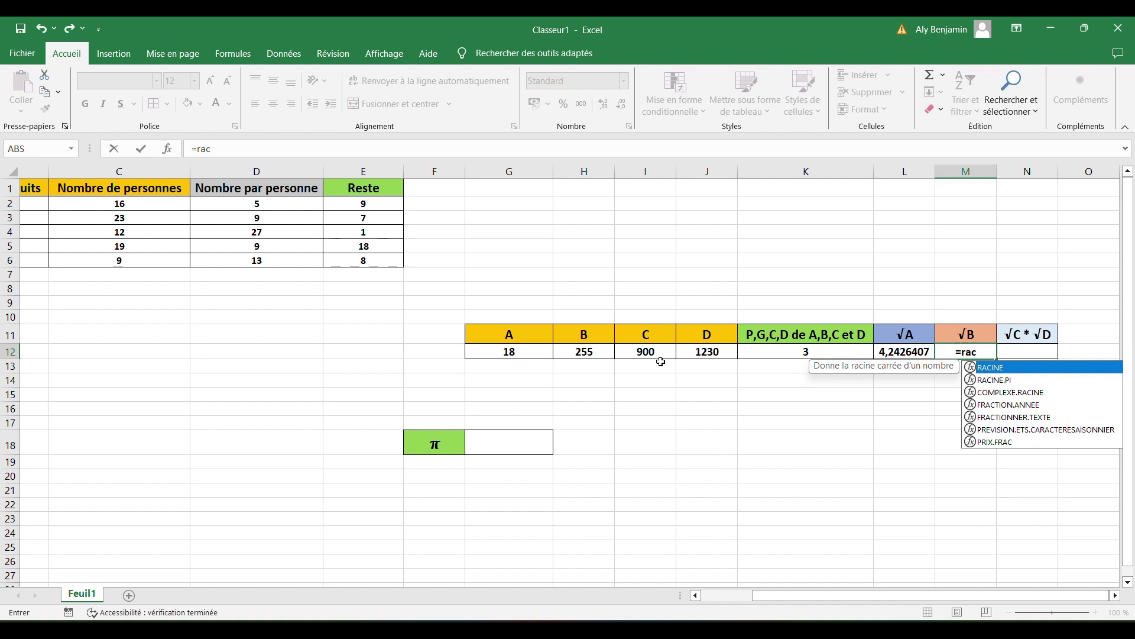
key(Tab)
click(594, 353)
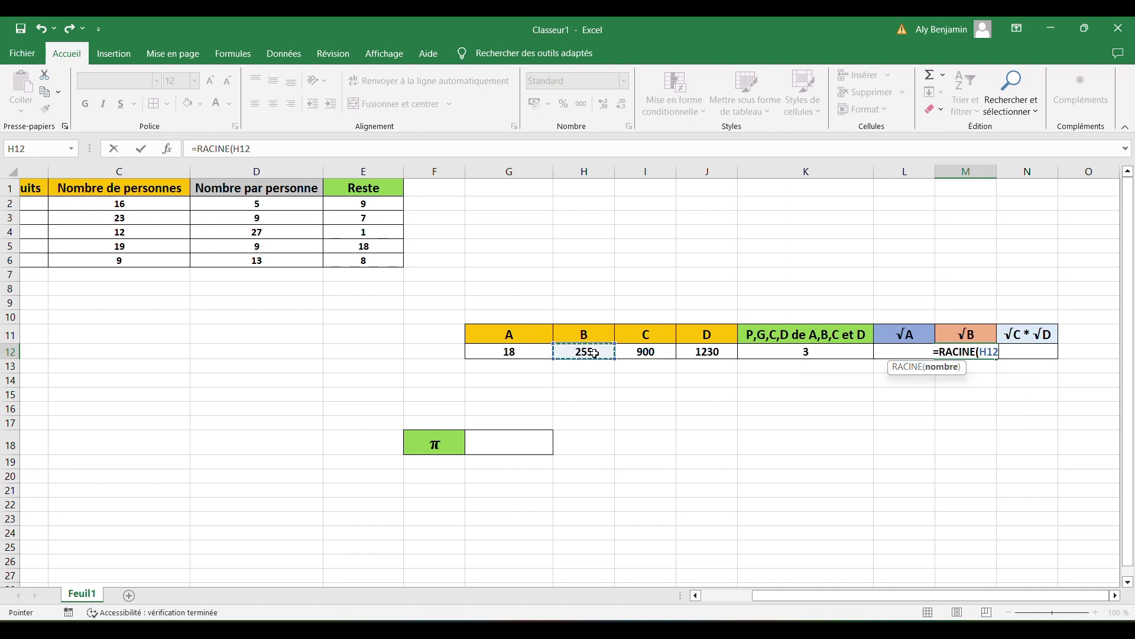
text())
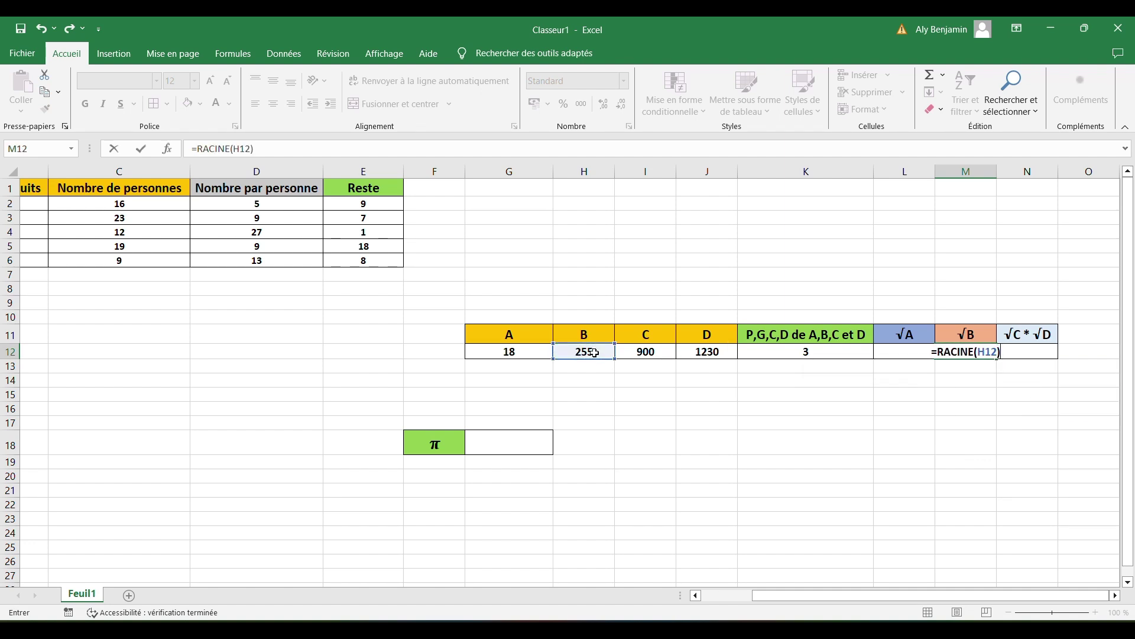
key(Return)
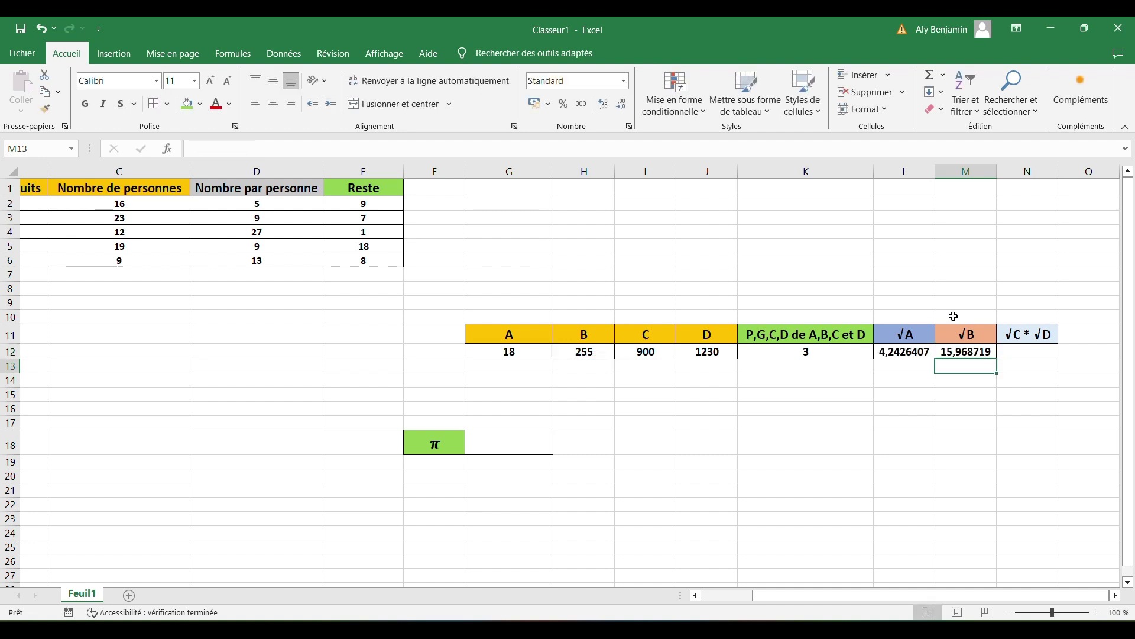
- Compute the product of the square roots of C and D in N12 with =RACINE(I12)*RACINE(J12)
click(1010, 351)
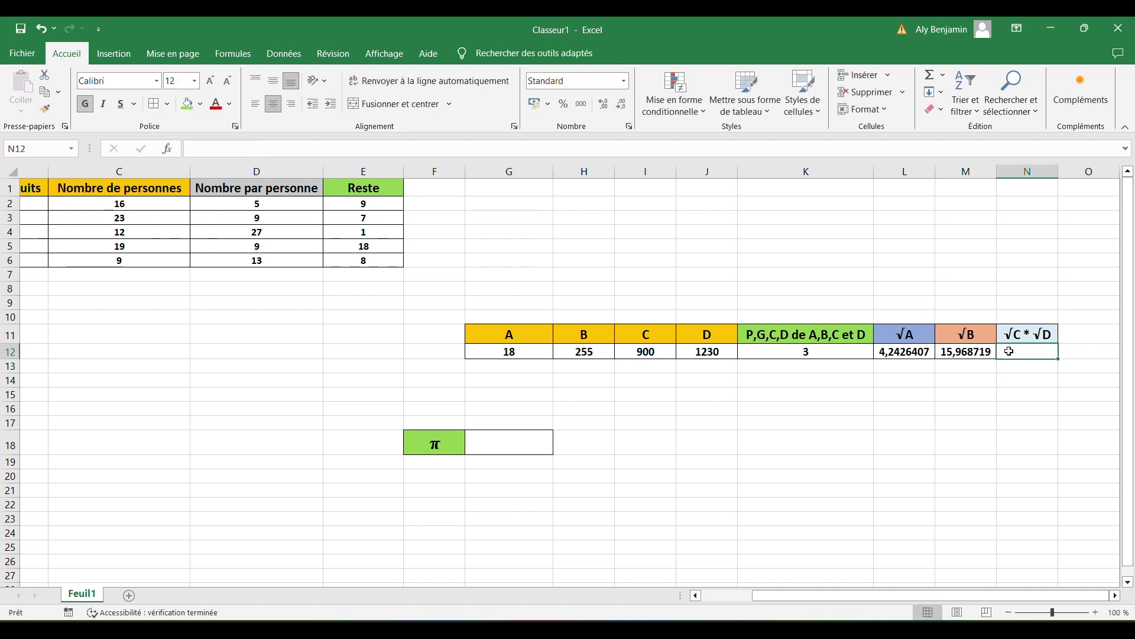
text(=)
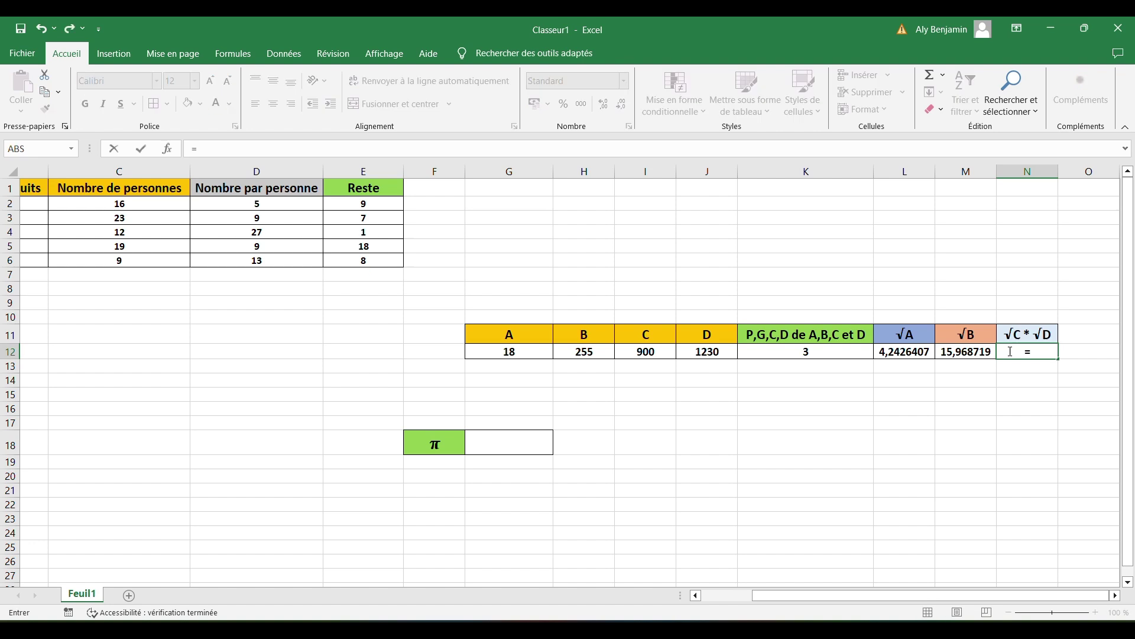
text(r)
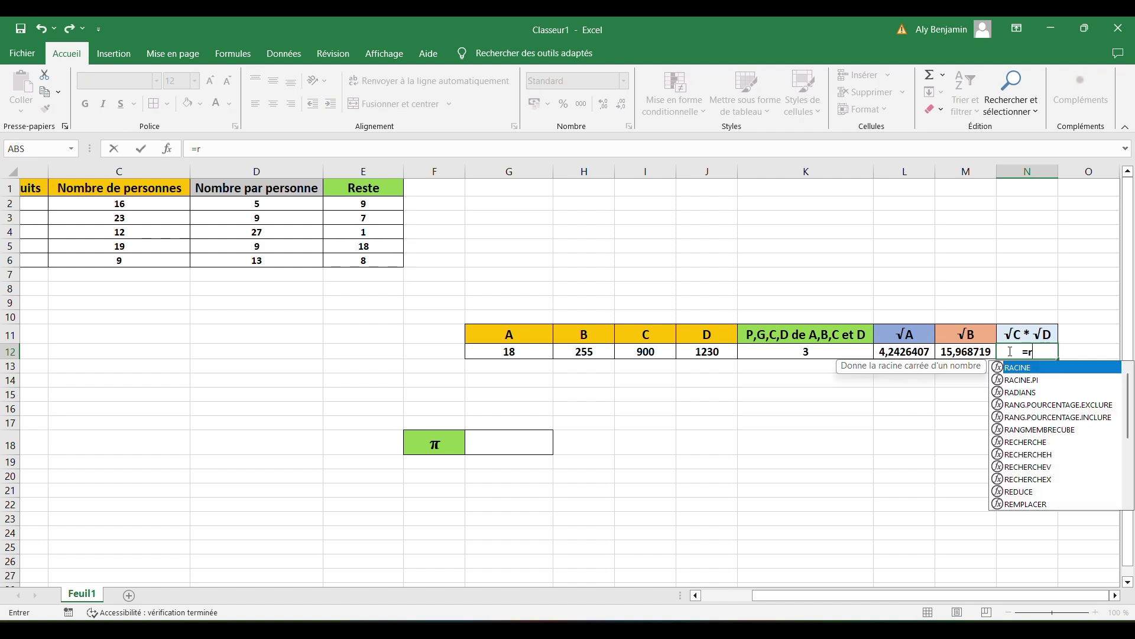
text(ac)
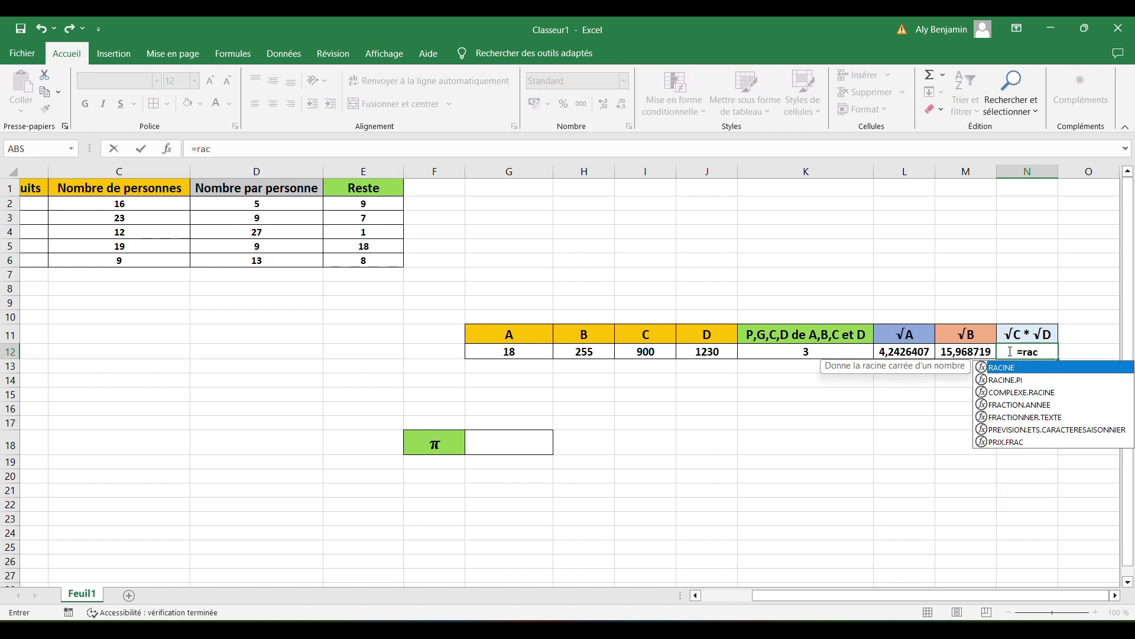
key(Tab)
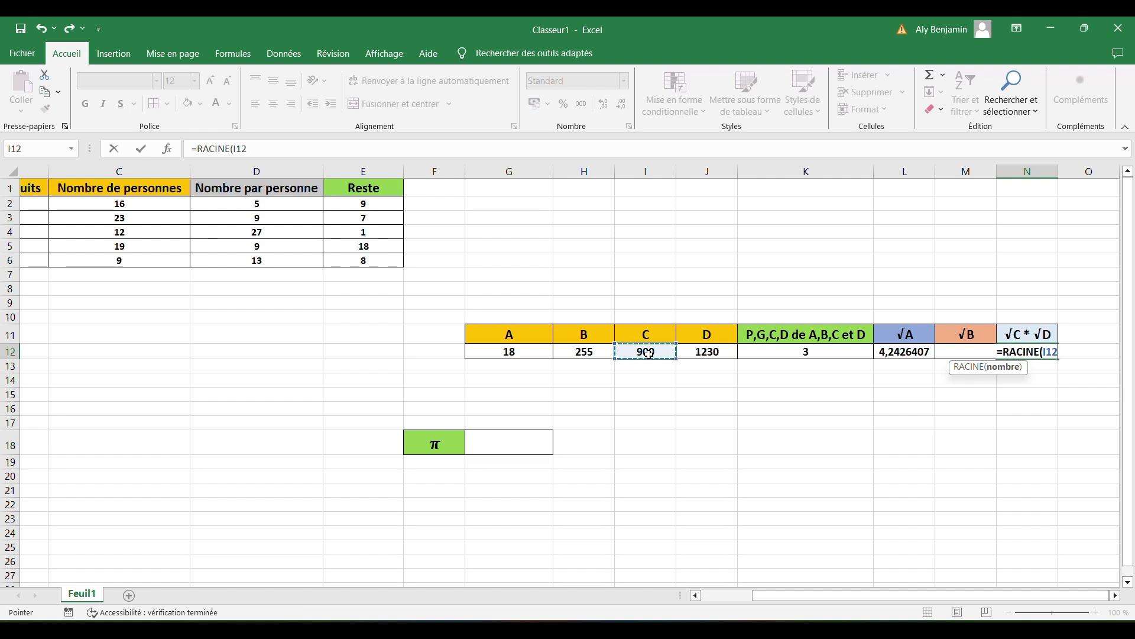
text())
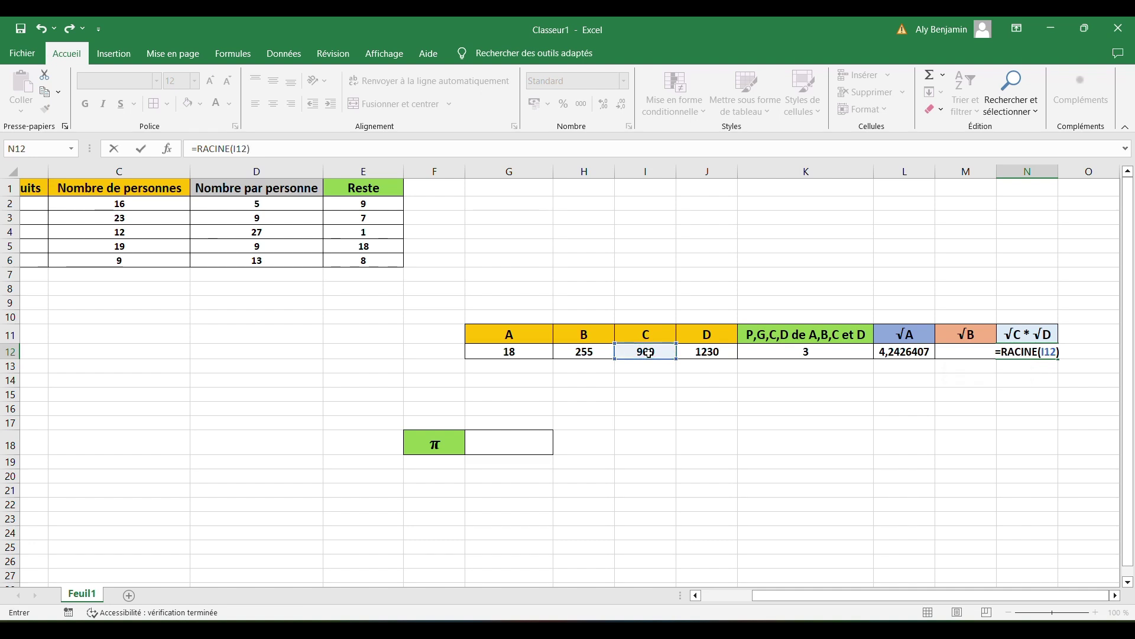
text(*)
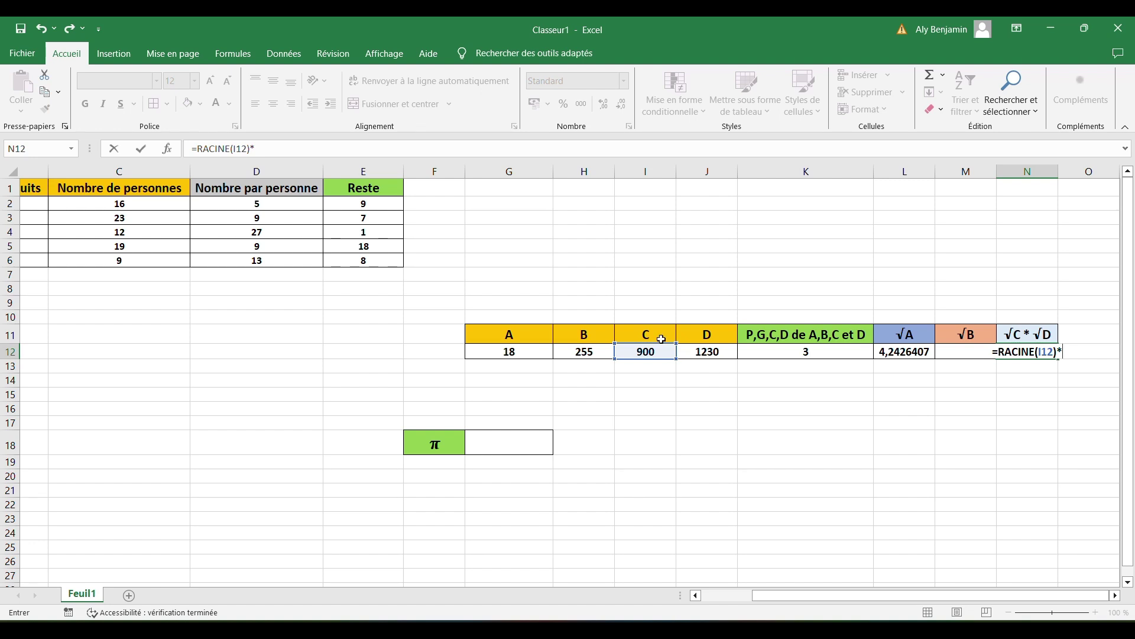
text(r)
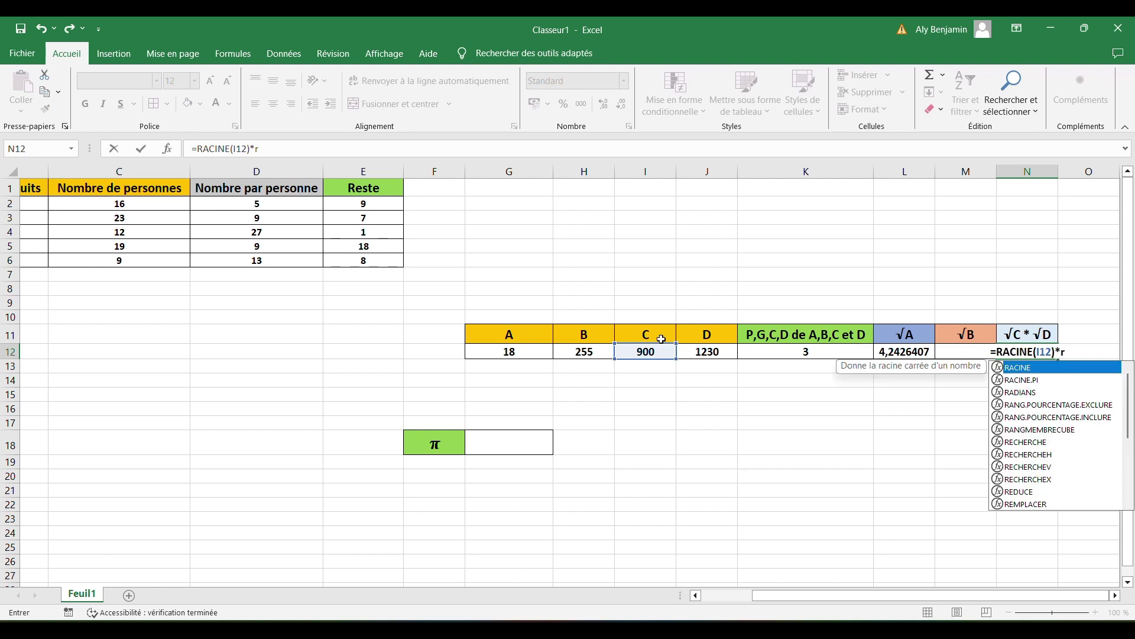
text(a)
key(Tab)
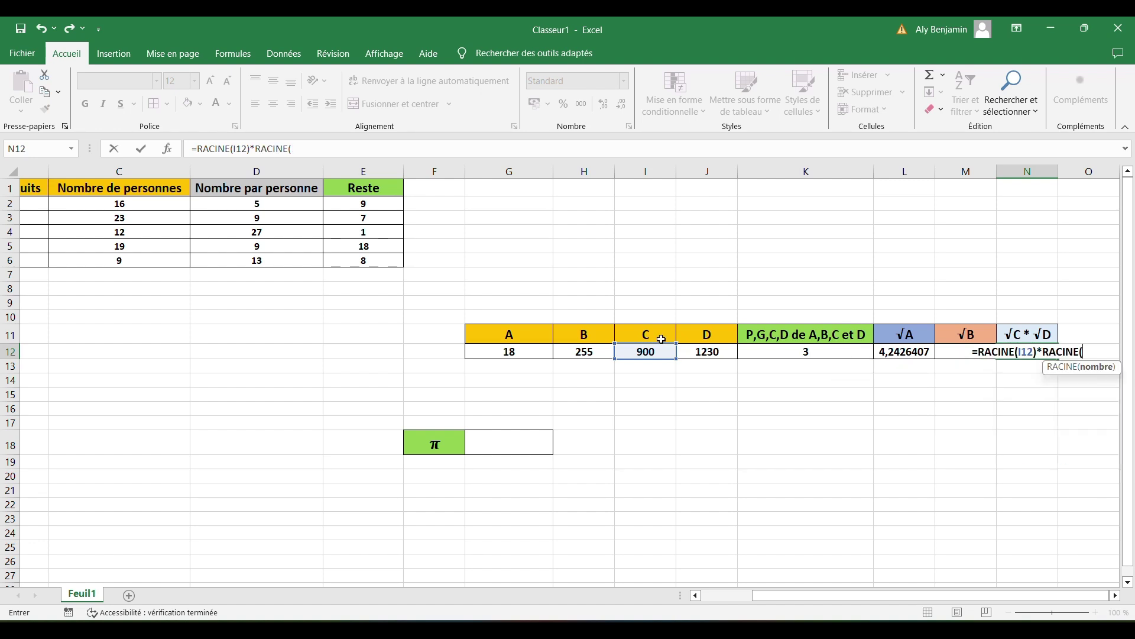
click(710, 353)
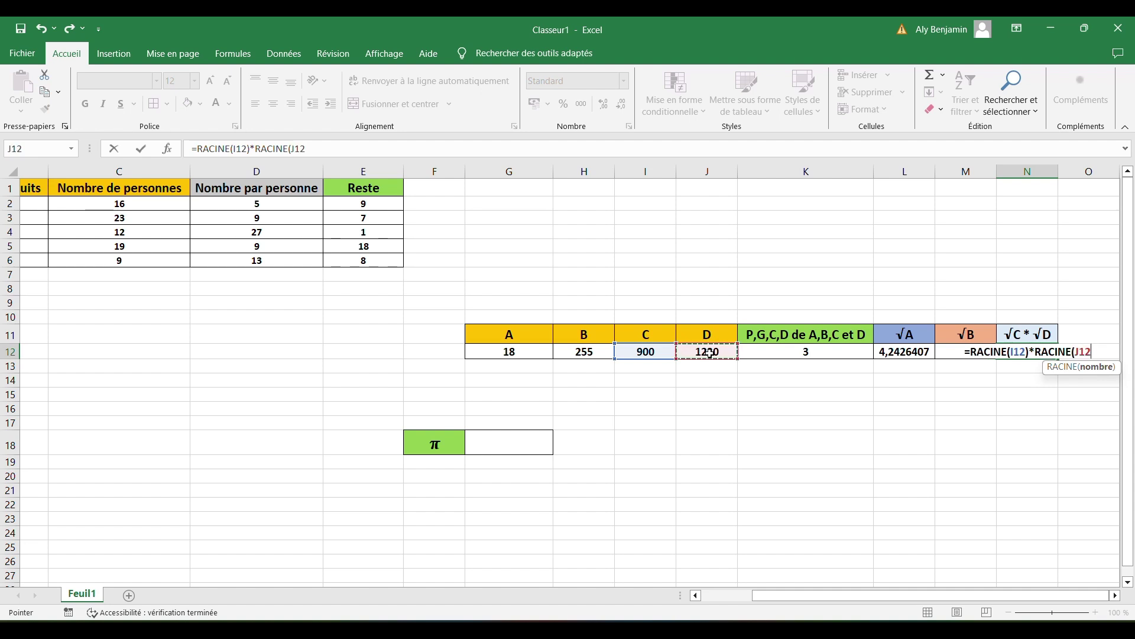
text())
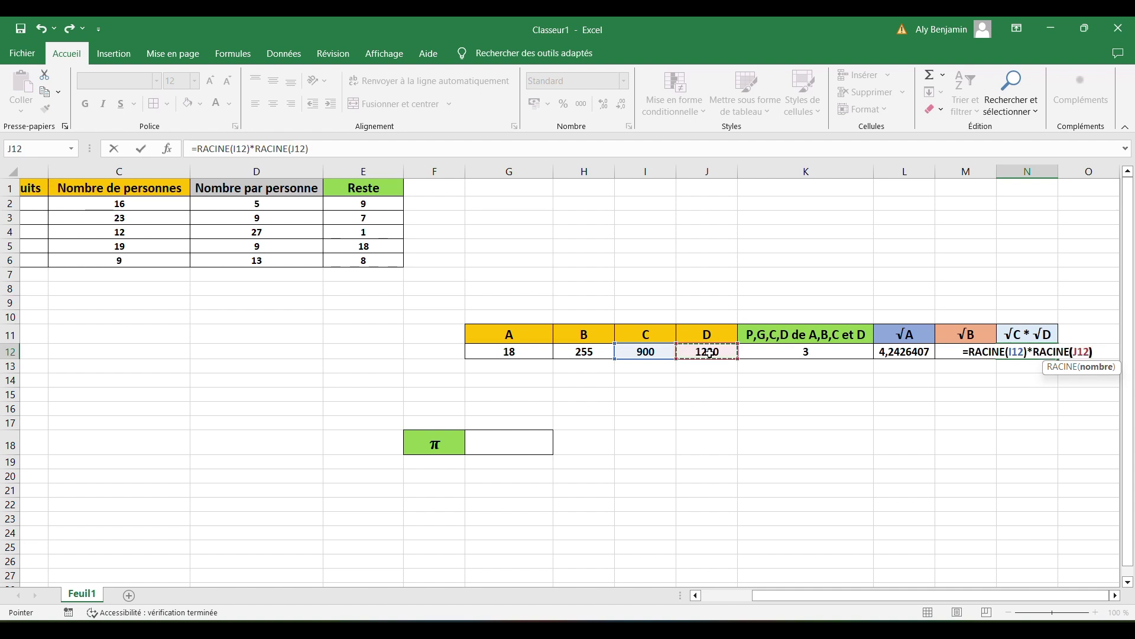
key(Return)
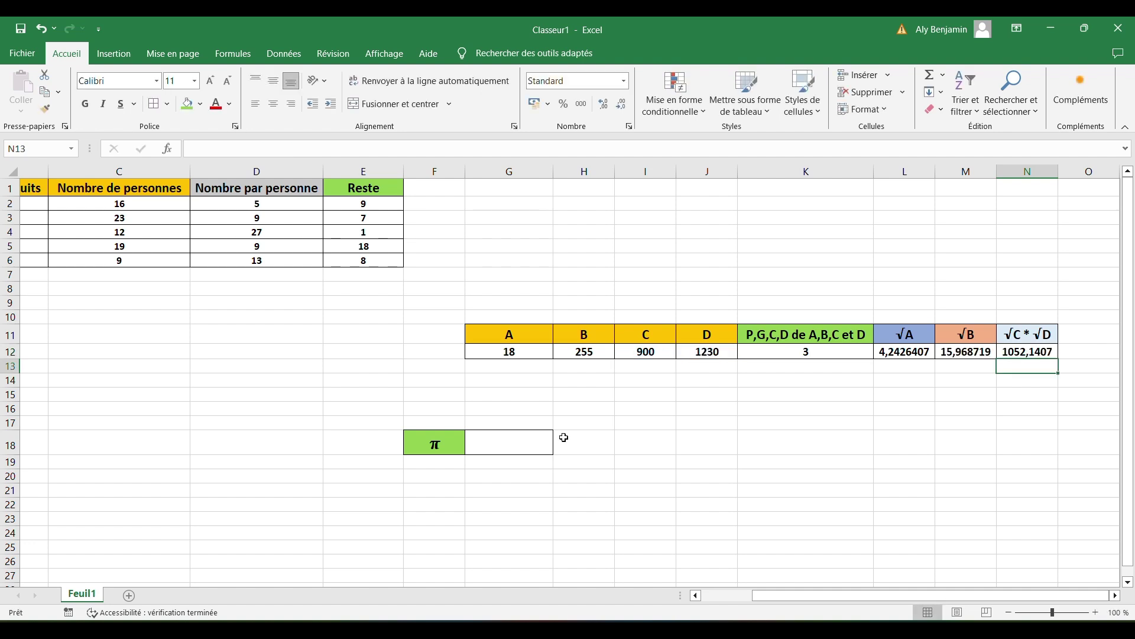
- Enter =PI() in G18, beside the π label, to produce the value of pi
click(505, 444)
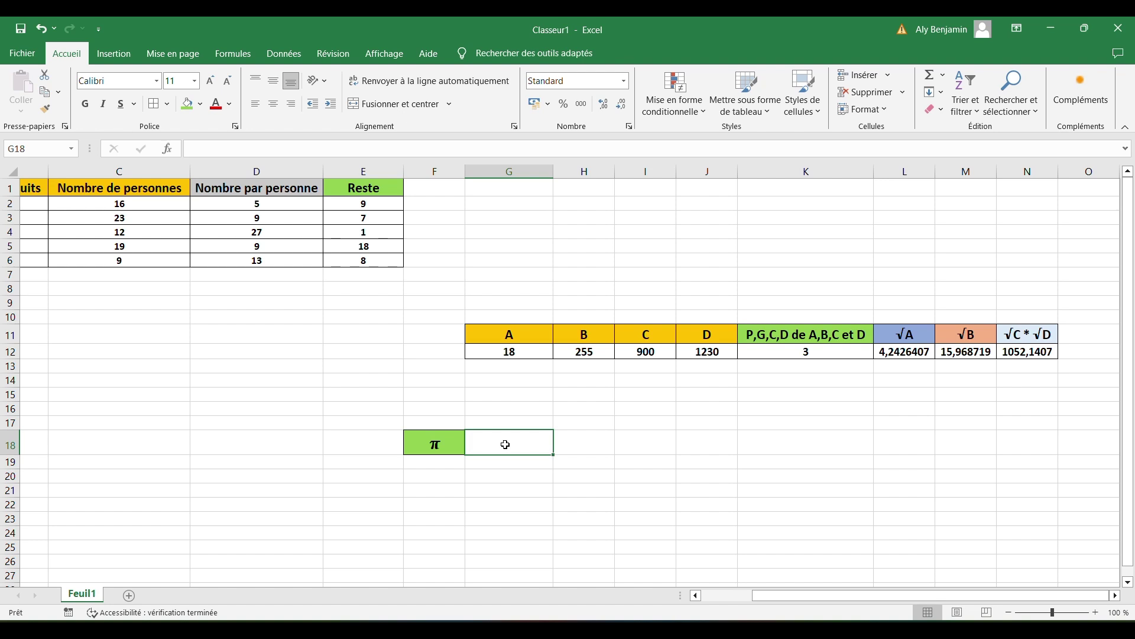
text(=)
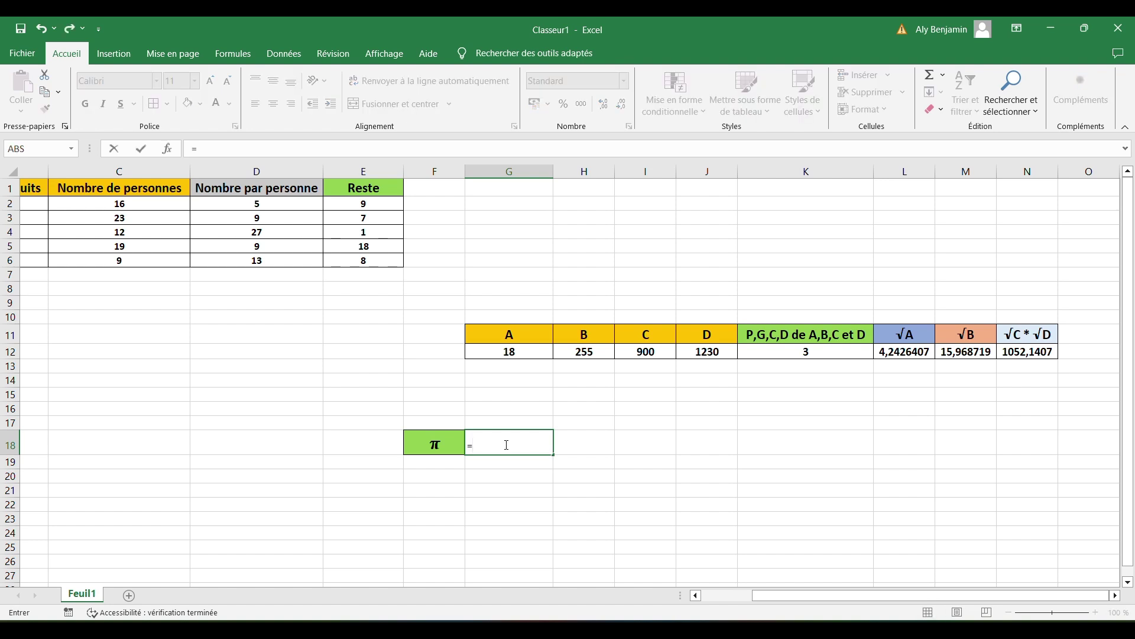
text(p)
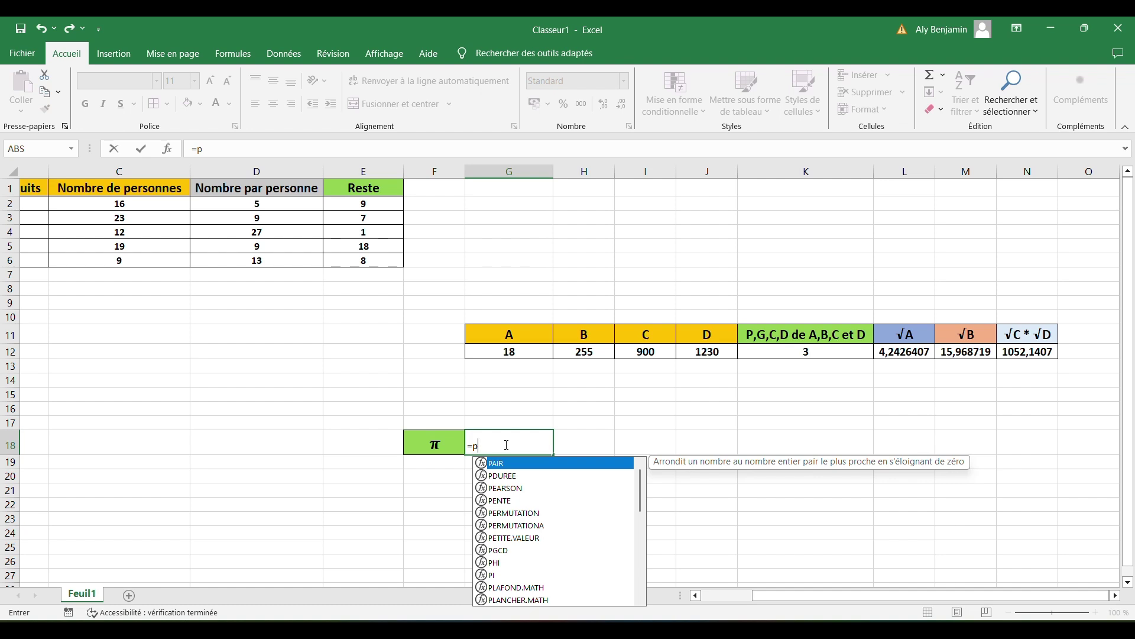
text(i)
key(Tab)
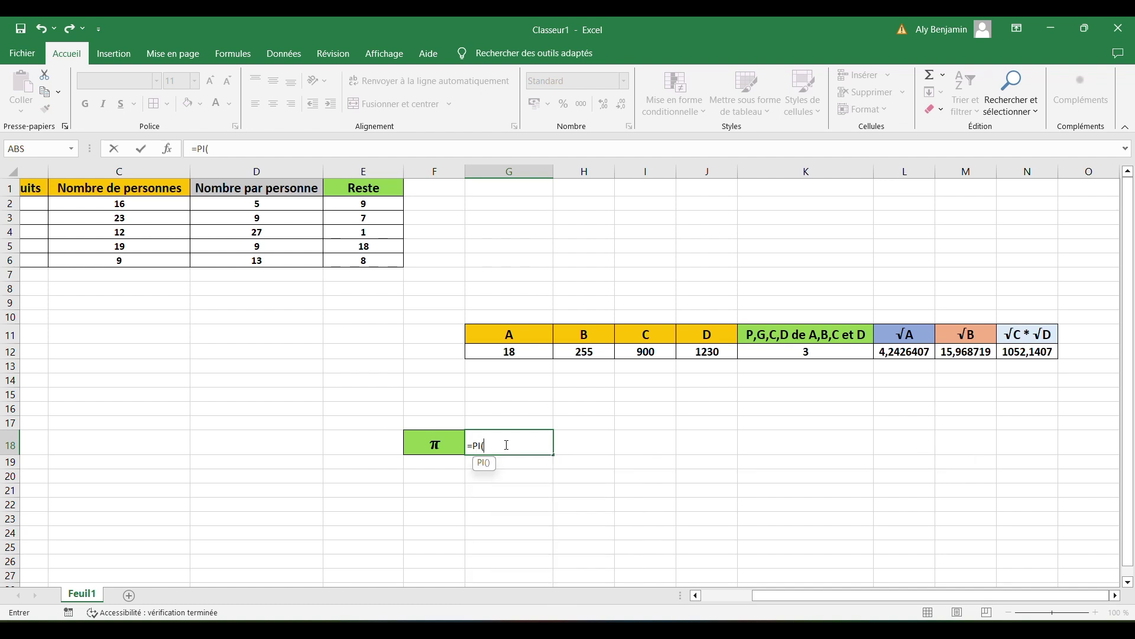
text())
key(Return)
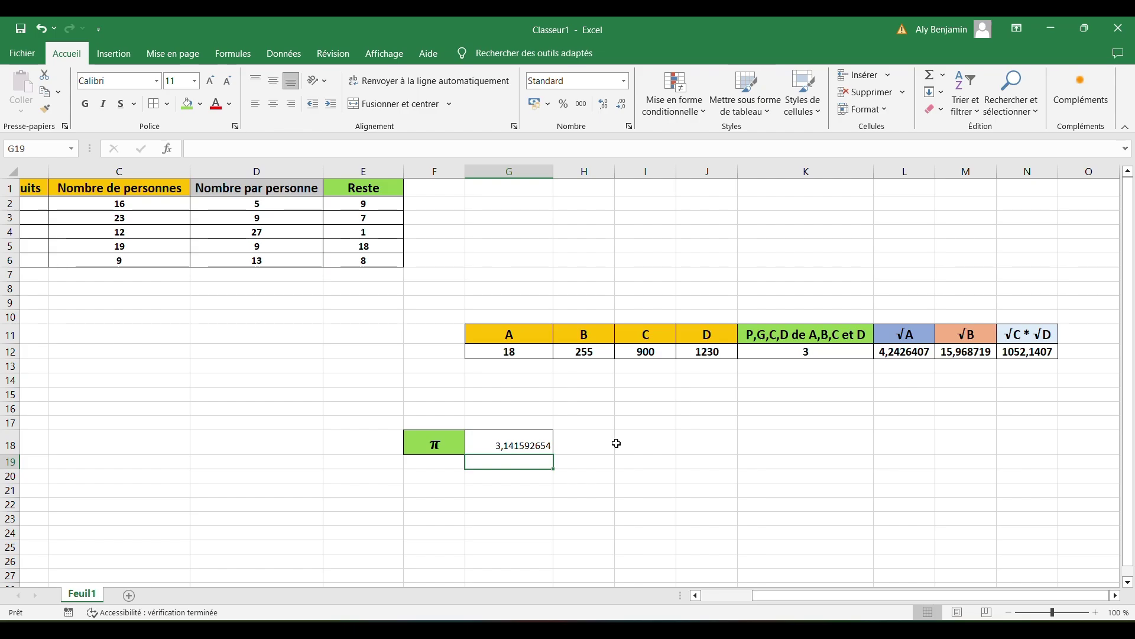